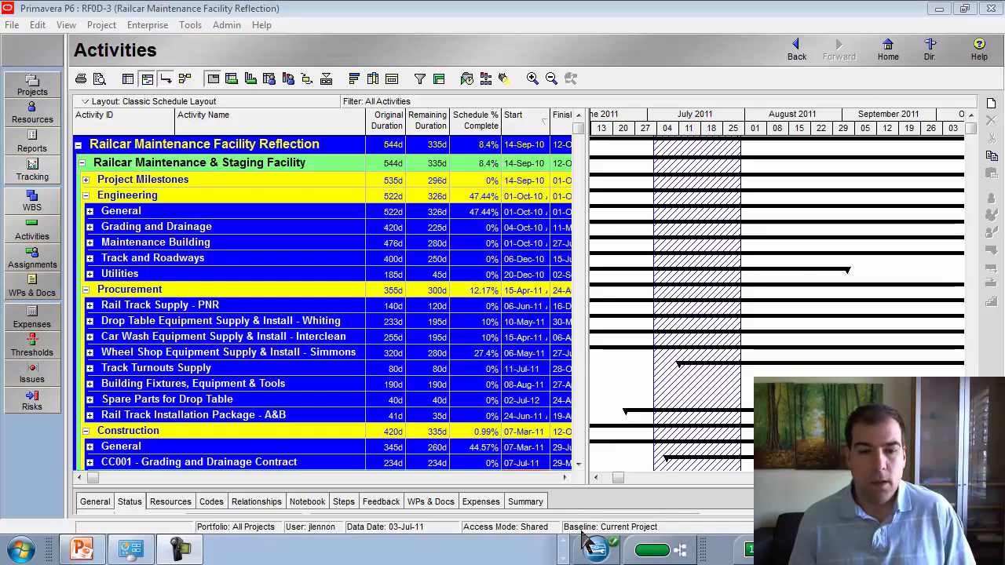
Switch to Chrome and open the Planner Tuts tutorial on using Reflections in Primavera P6 to merge scenarios
click(563, 541)
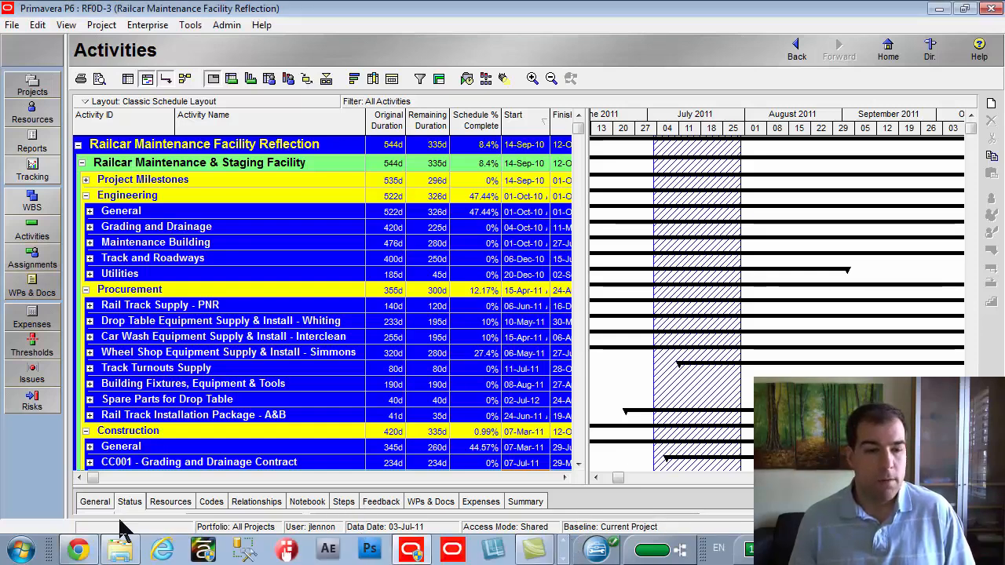
click(76, 549)
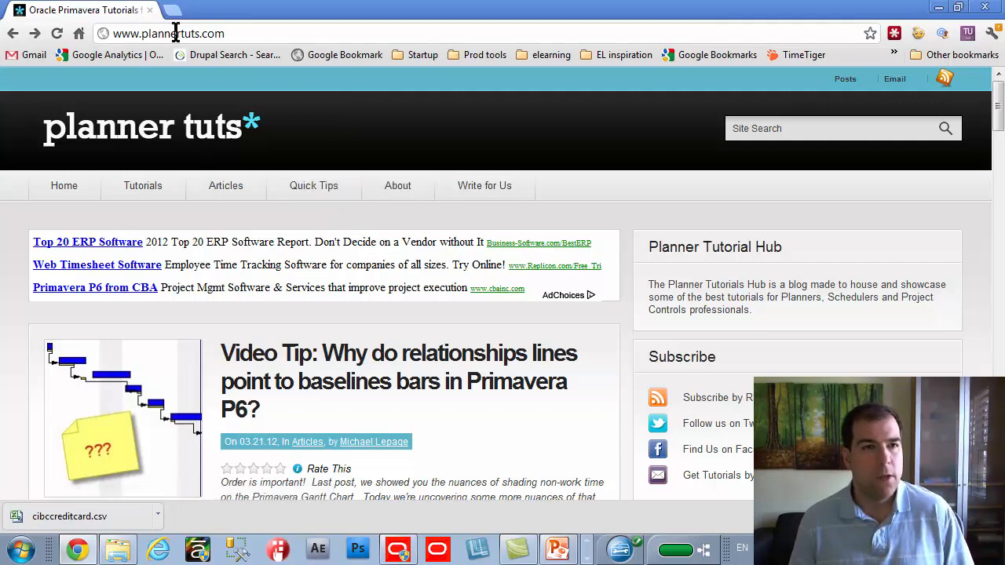
mouse_move(157, 180)
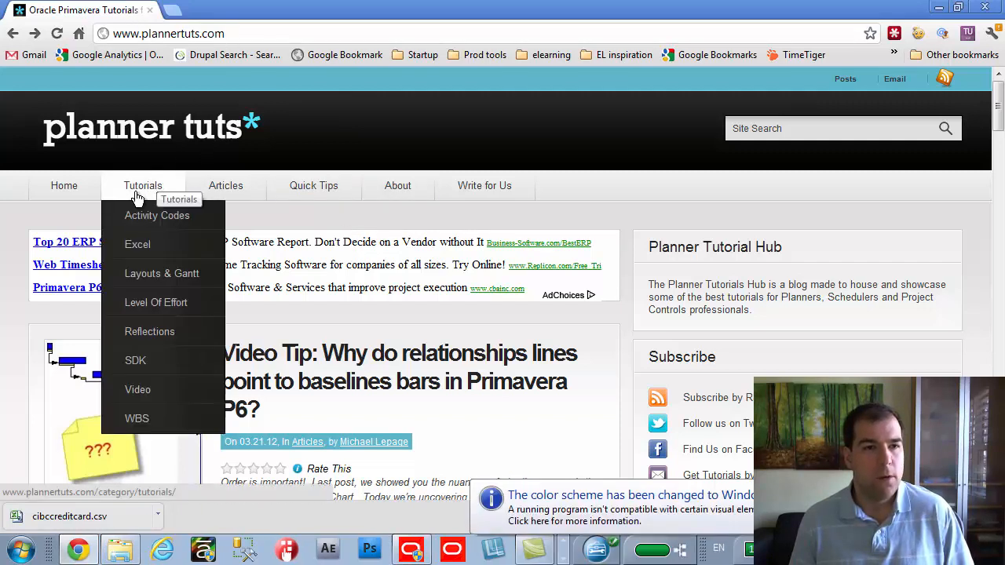
click(150, 330)
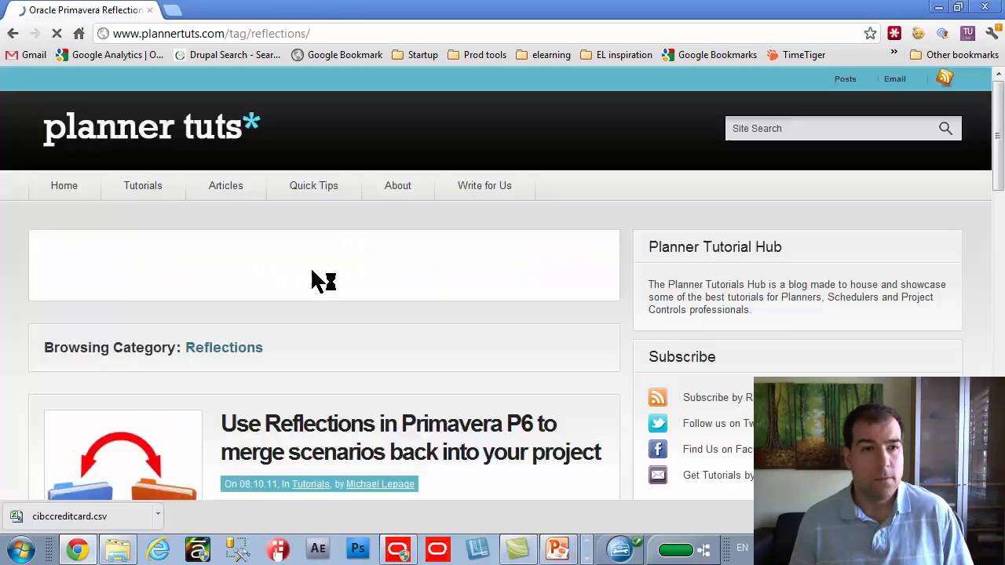
scroll(311, 345, down, 3)
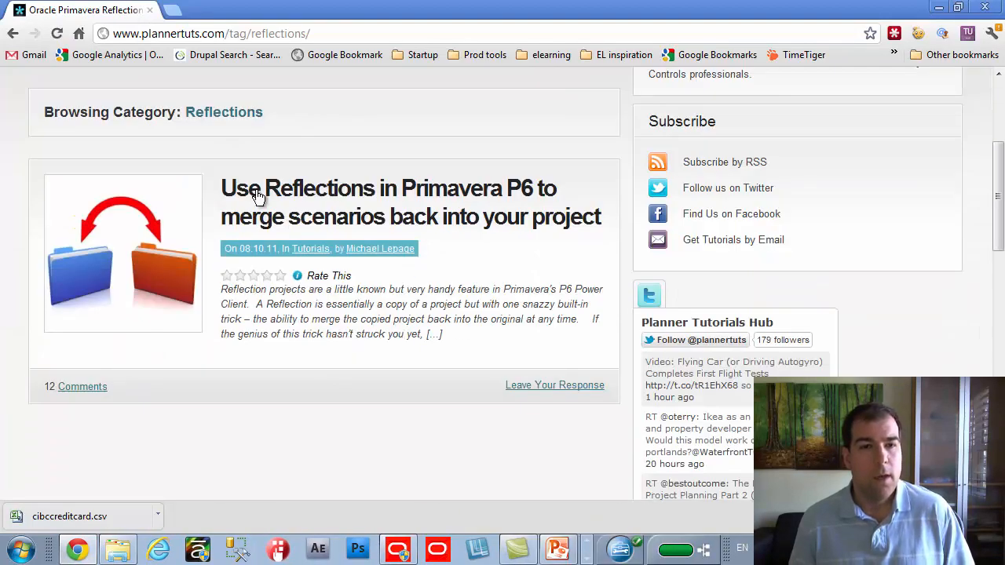
click(494, 197)
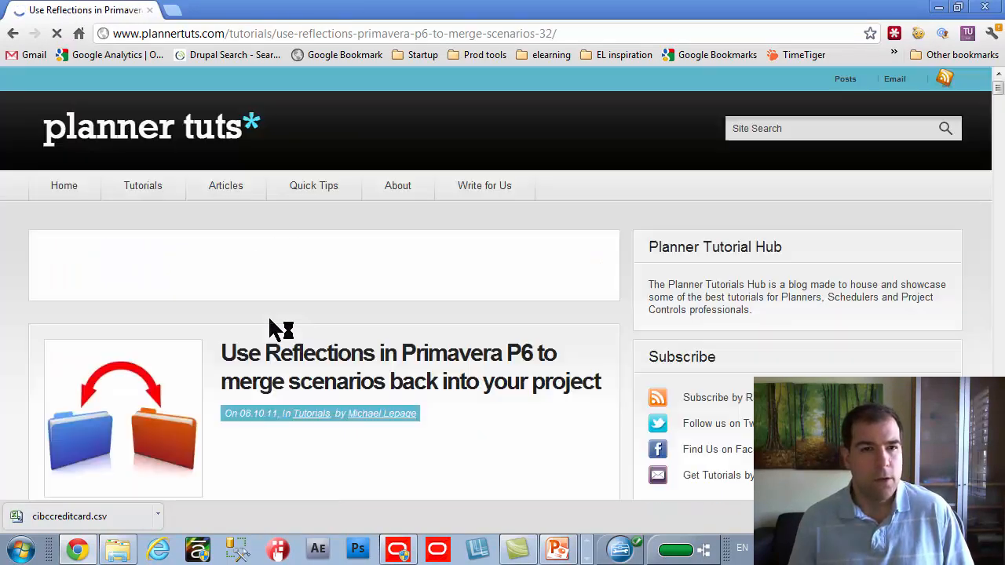
scroll(269, 320, down, 3)
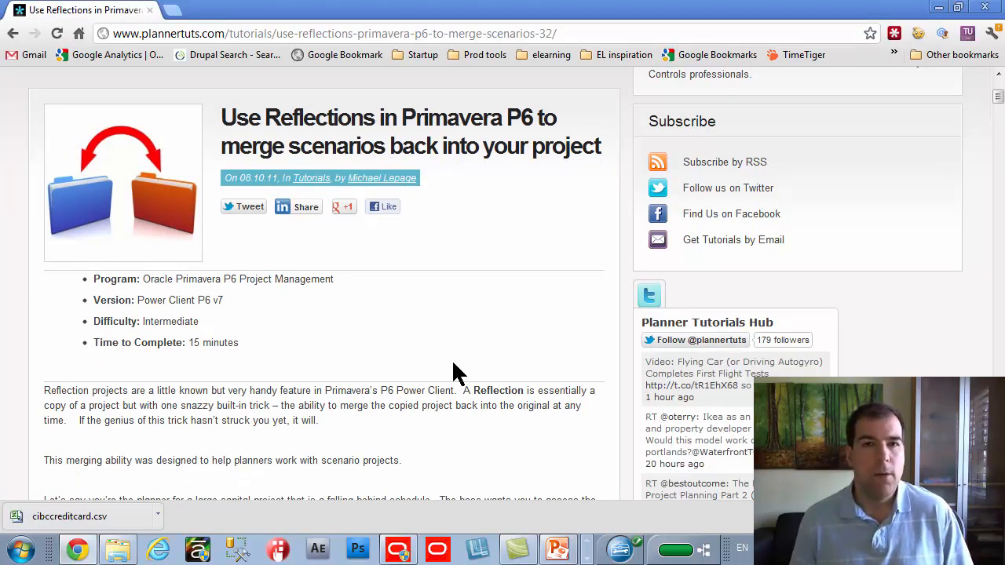
Switch to Primavera P6 and review the CC001 Grading and Drainage and CC002 Maintenance Building contracts under Construction
click(397, 552)
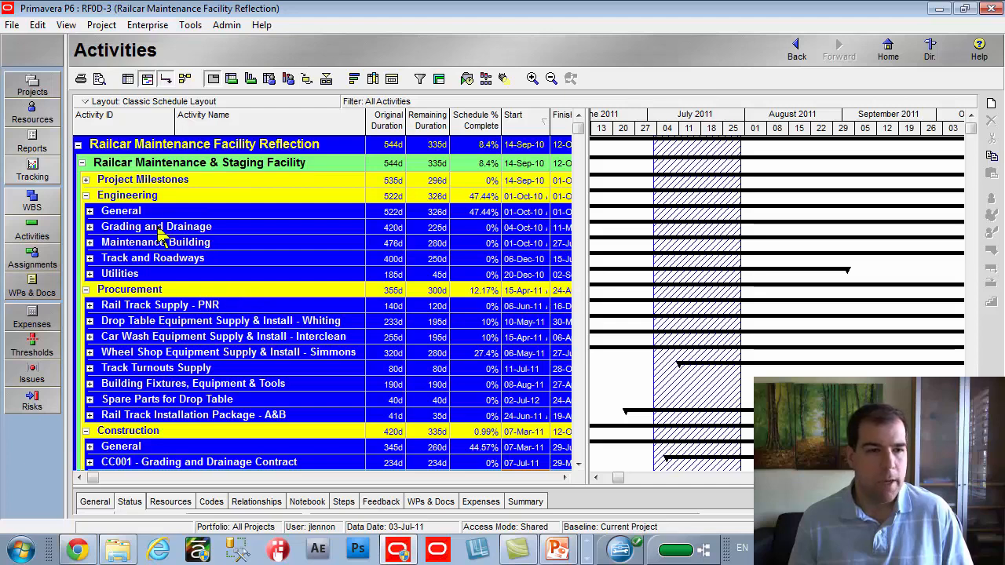
scroll(165, 224, down, 1)
scroll(165, 223, down, 3)
scroll(110, 275, down, 5)
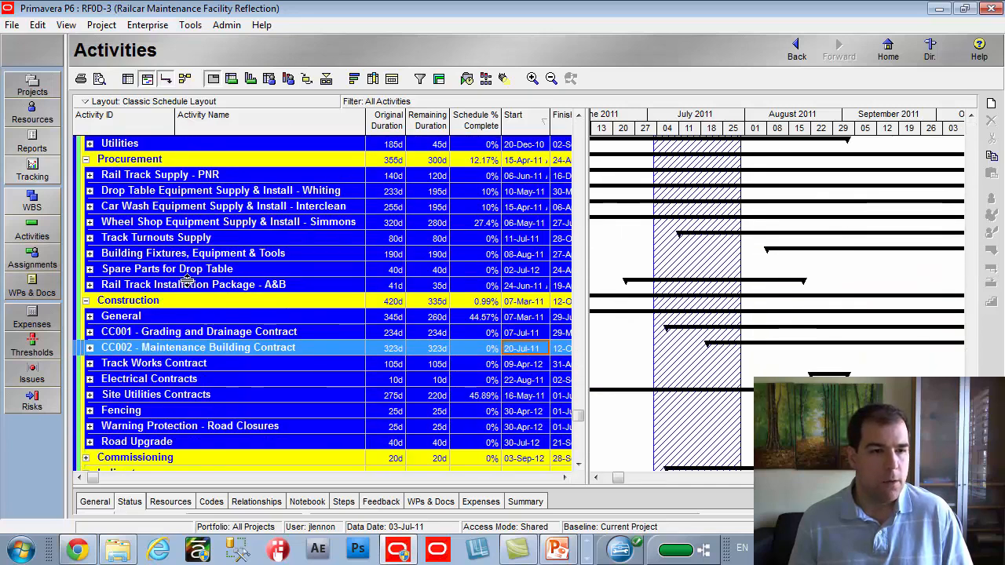
click(129, 288)
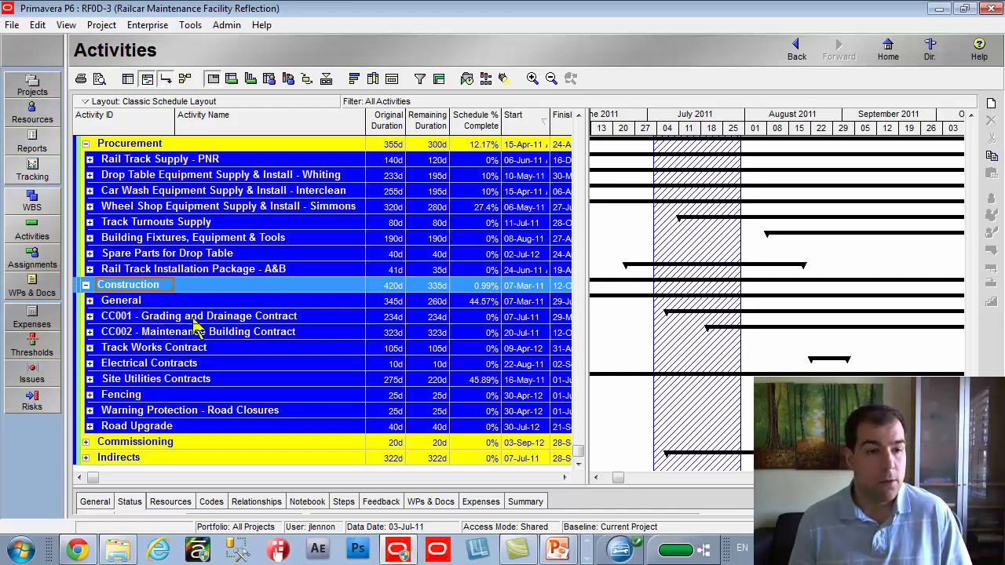
click(150, 319)
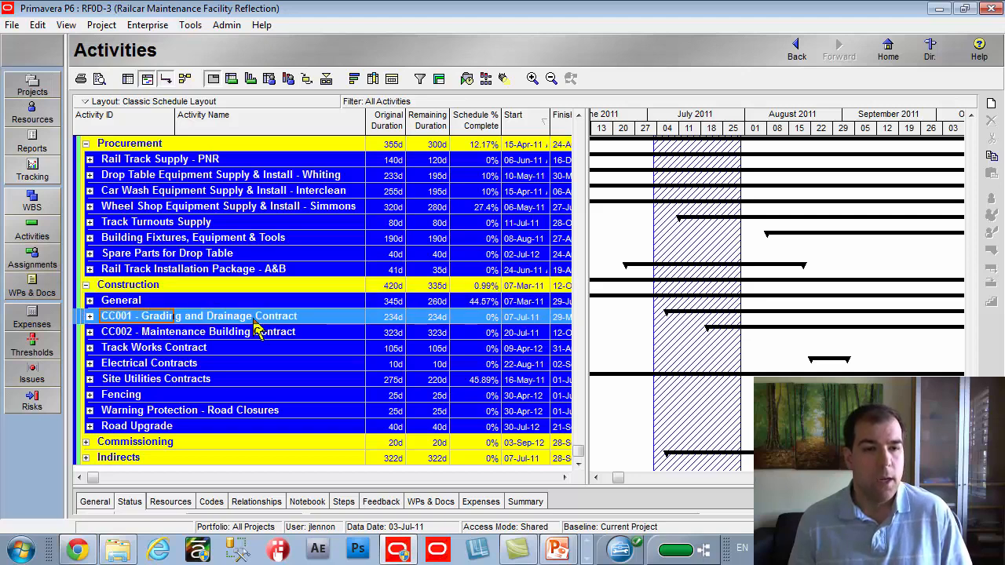
click(143, 336)
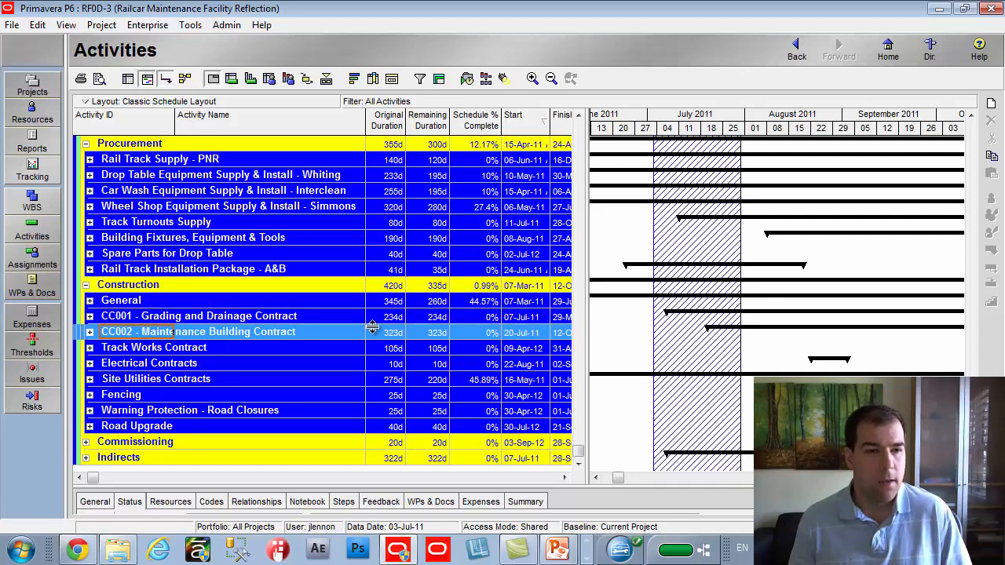
Expand the CC001 and CC002 contract groups and examine their activities and schedule bars
click(89, 315)
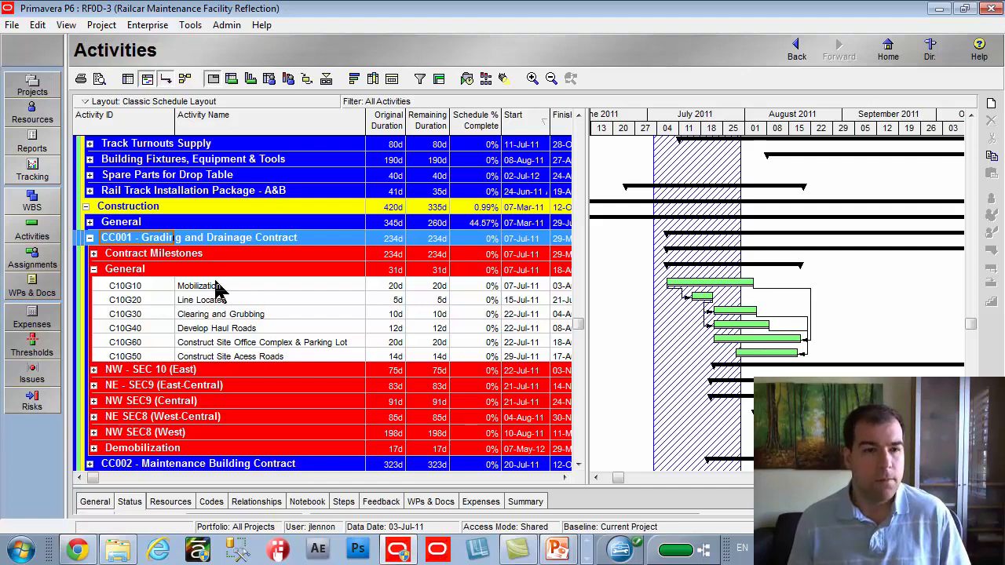
scroll(228, 310, down, 2)
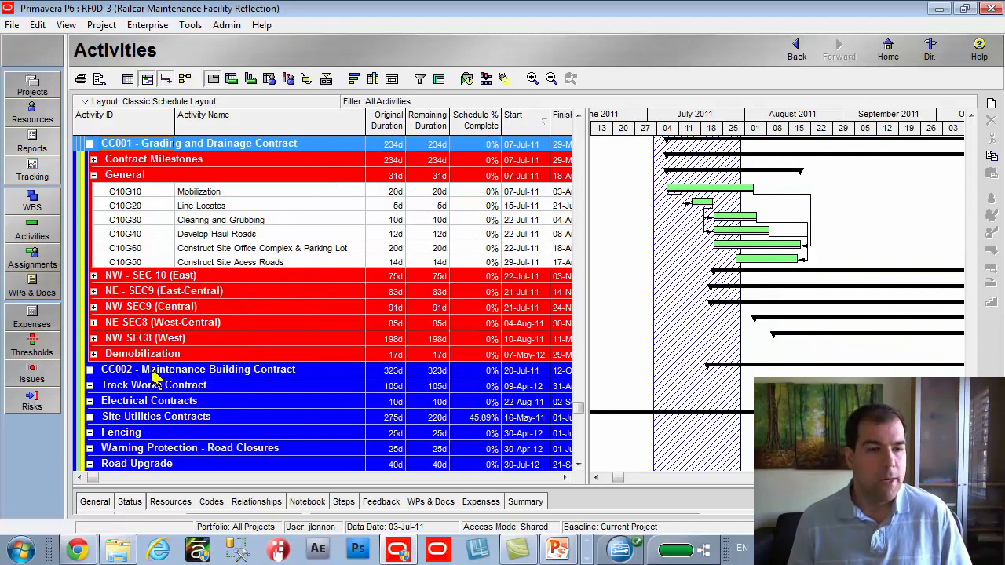
click(90, 370)
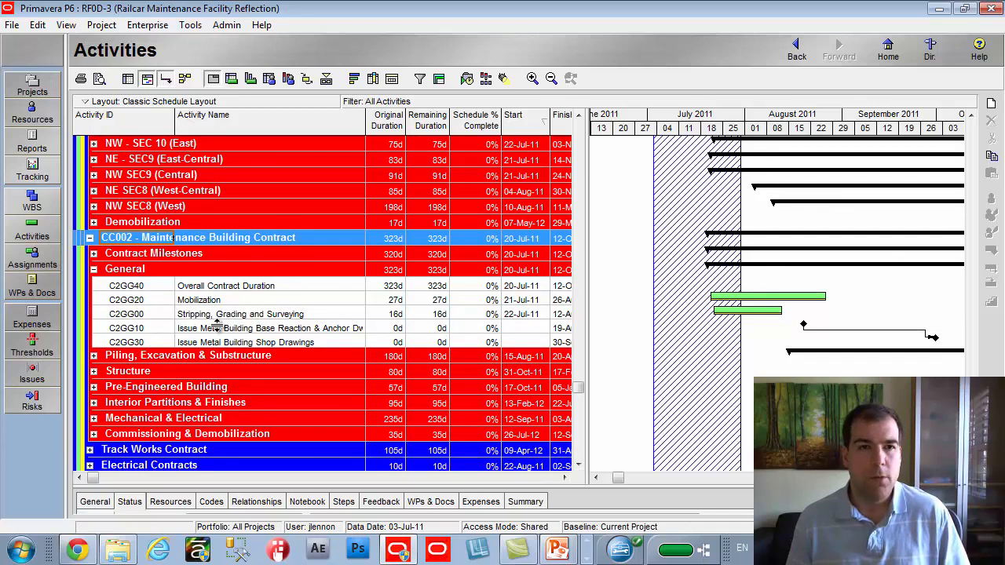
scroll(218, 328, up, 3)
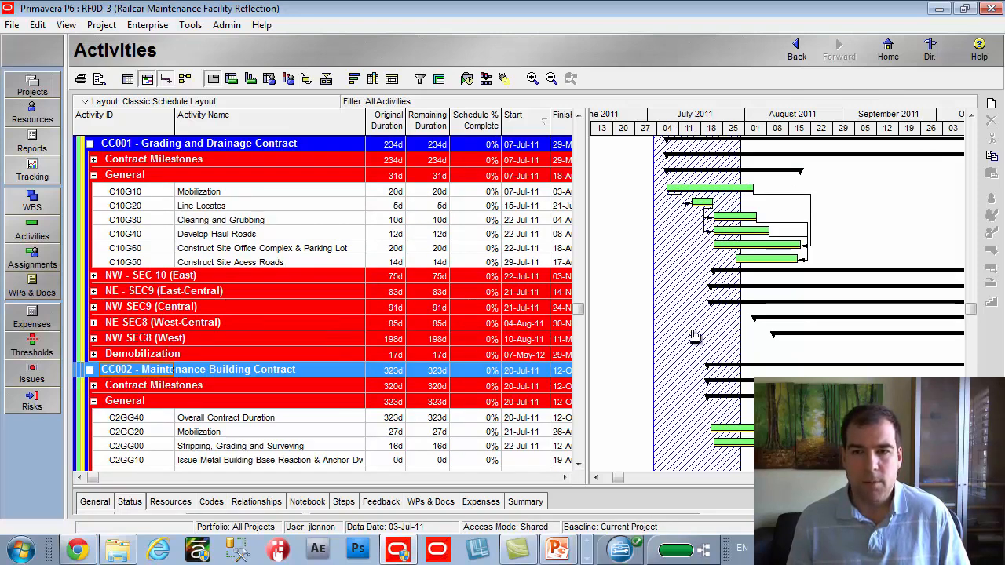
scroll(697, 349, down, 1)
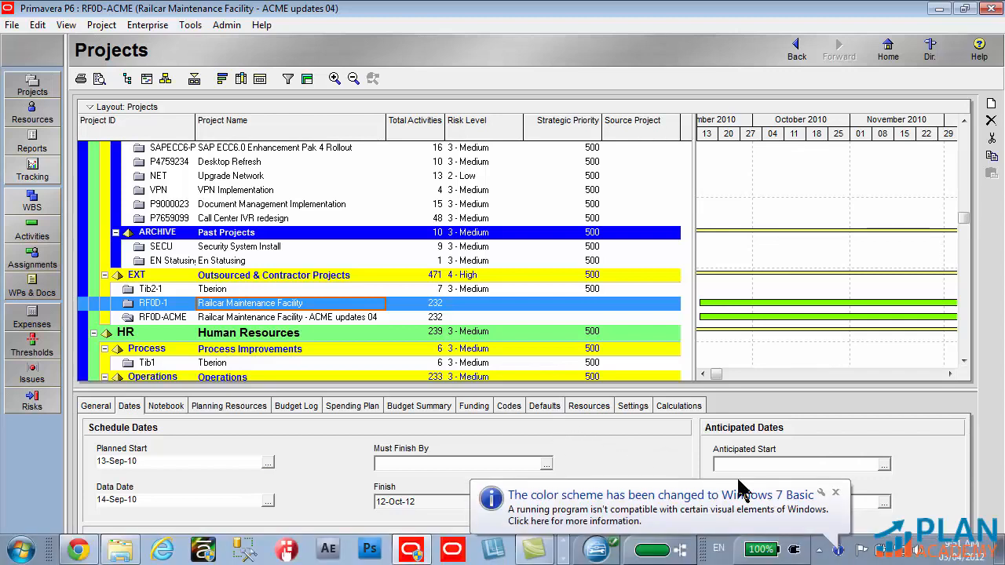
Dismiss the Windows color scheme notification
click(835, 492)
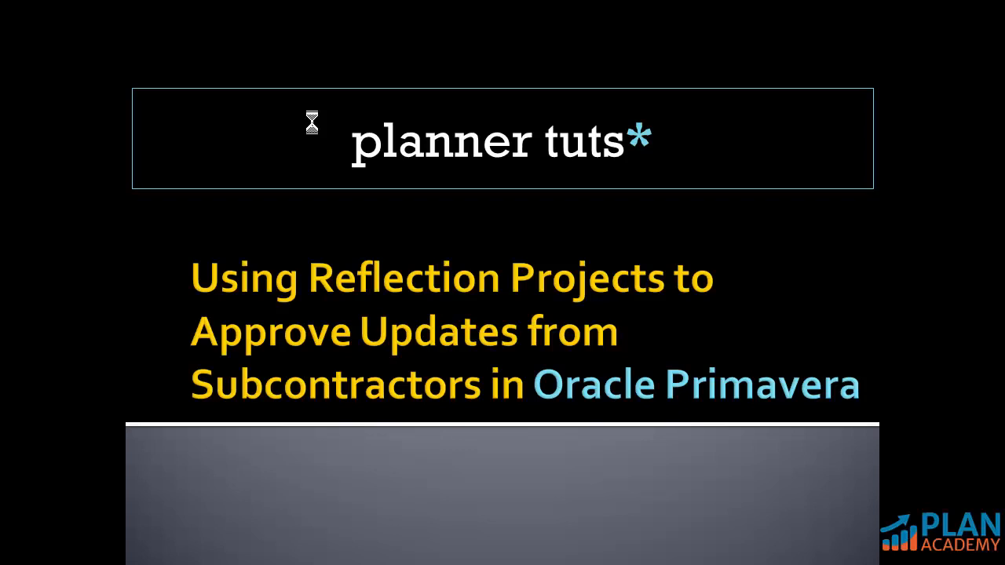
click(311, 123)
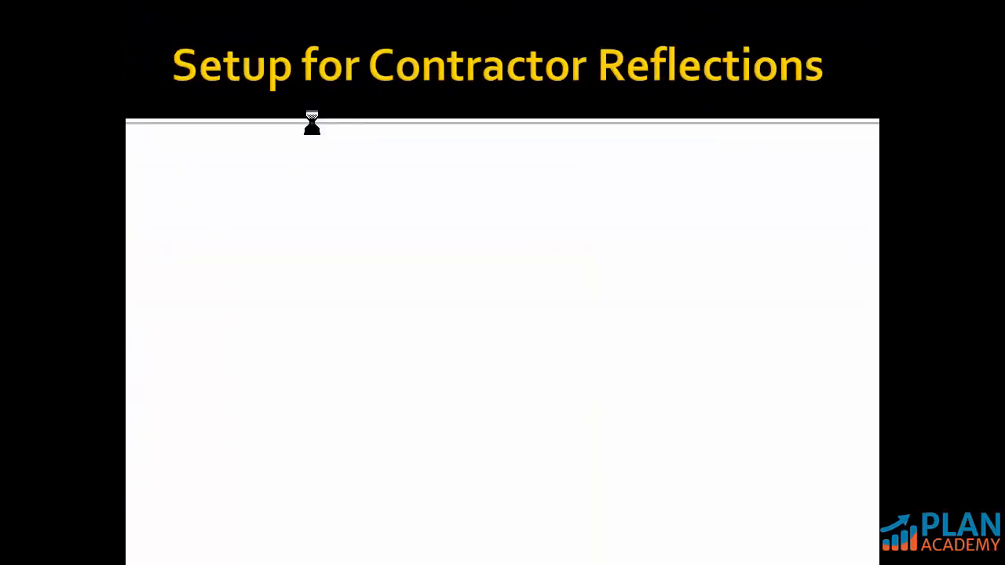
click(312, 122)
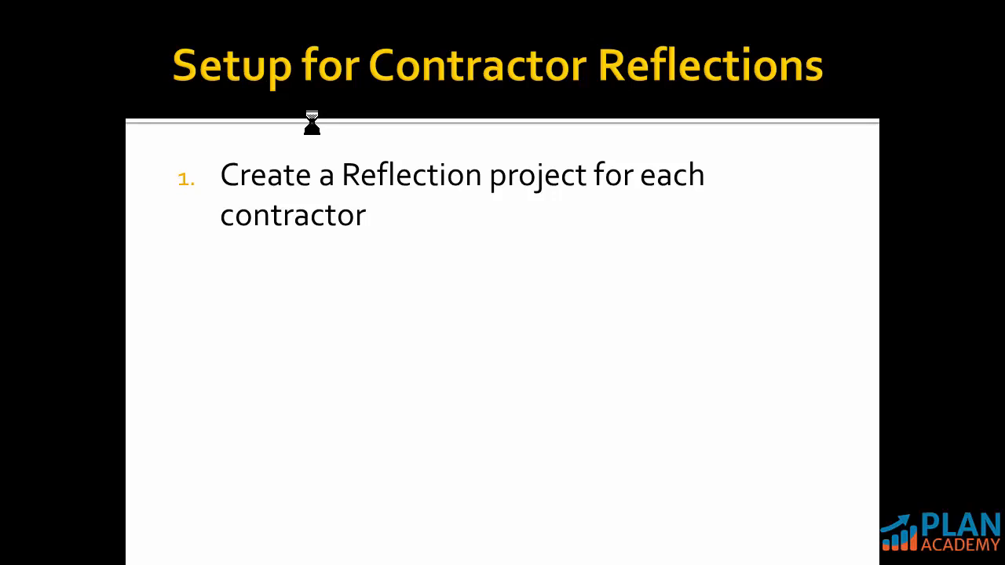
key(Right)
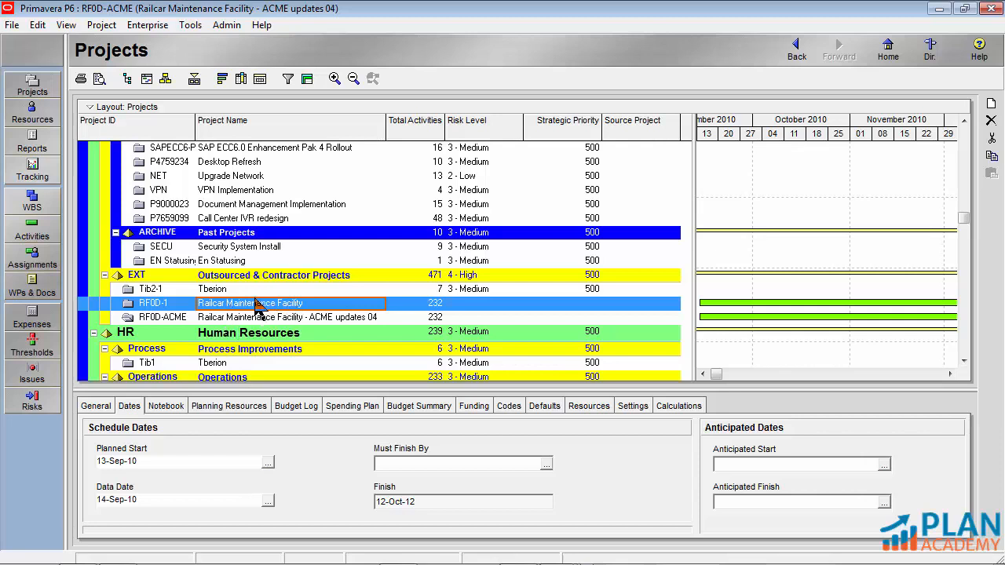
Create two reflections of the Railcar Maintenance Facility project RF0D-1, one for each contractor
right_click(215, 312)
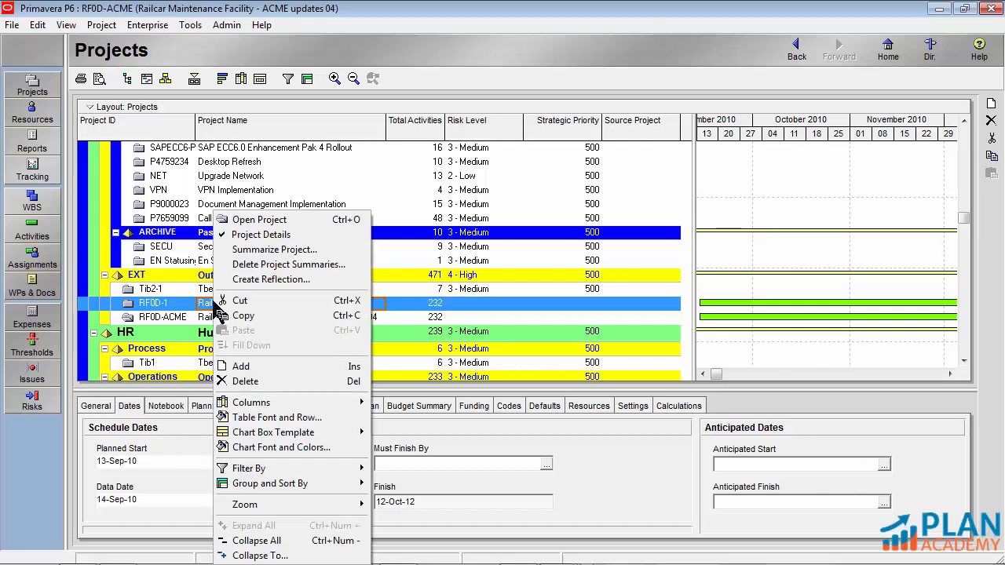
click(281, 283)
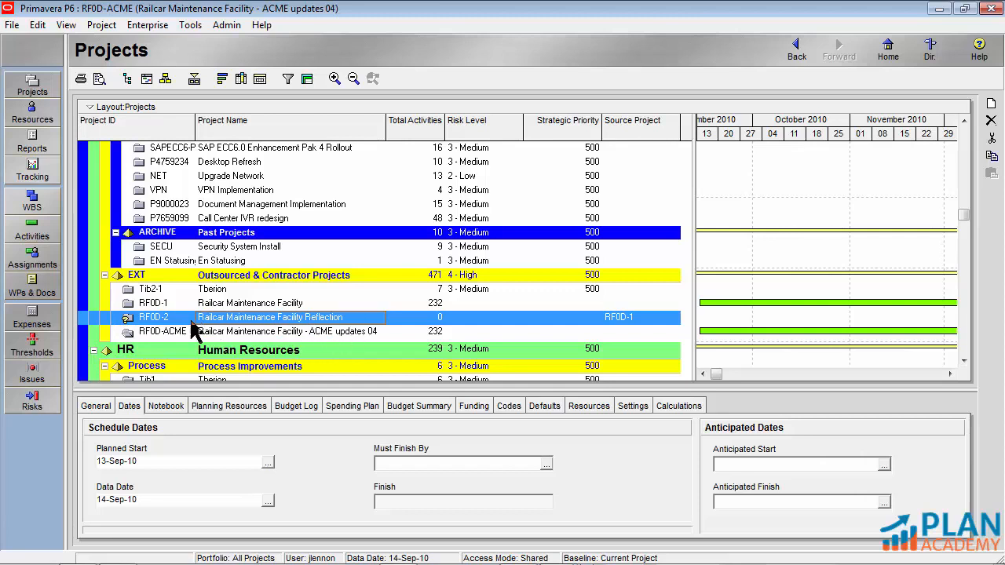
click(156, 306)
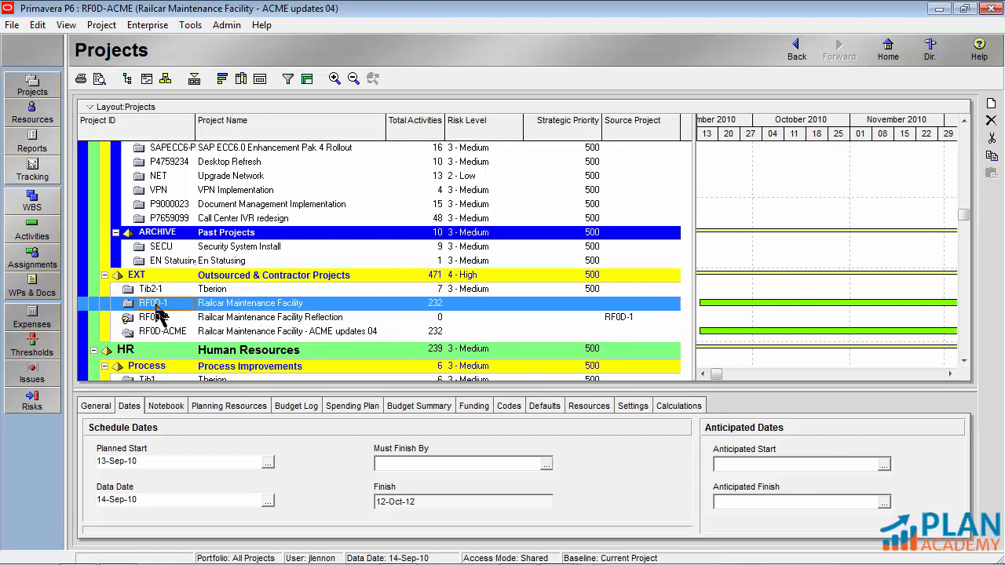
right_click(233, 309)
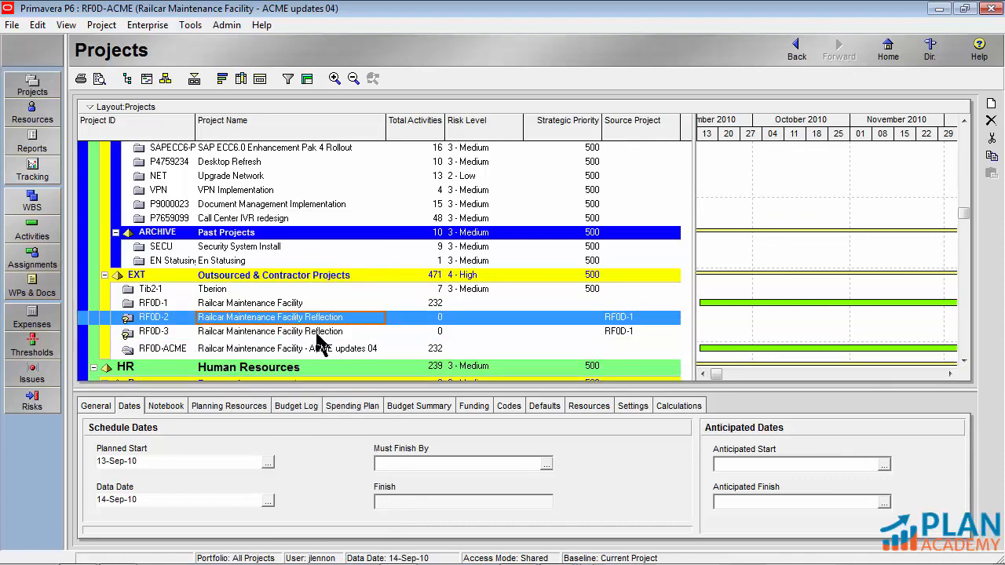
Append ACME to the project name of reflection RF0D-2 and BSO to the project name of reflection RF0D-3
click(359, 318)
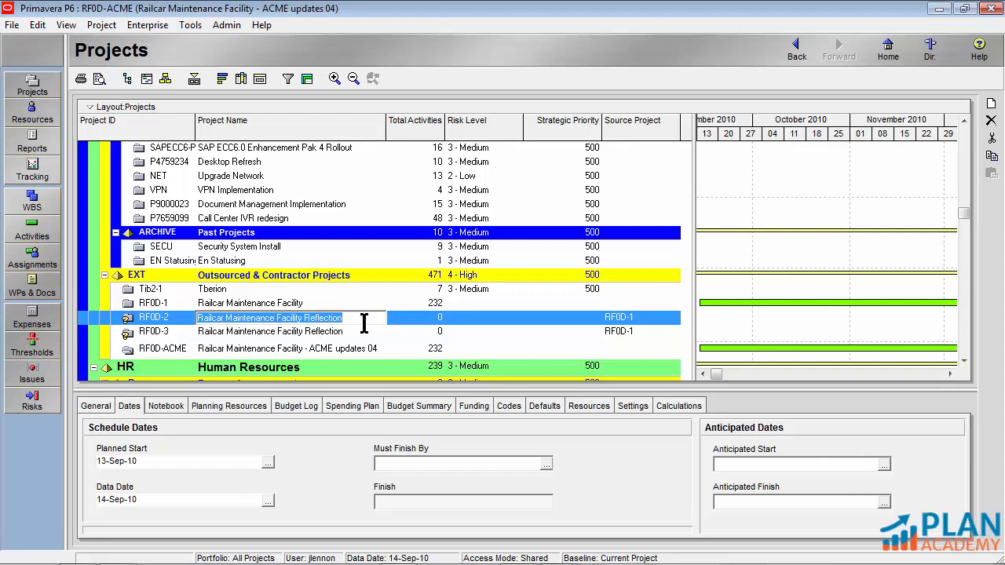
click(363, 323)
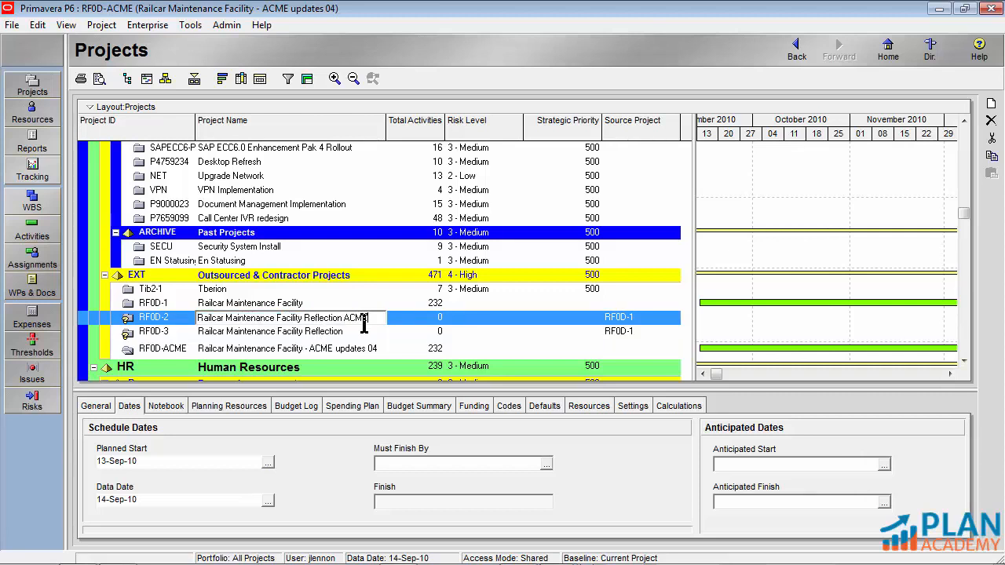
click(360, 336)
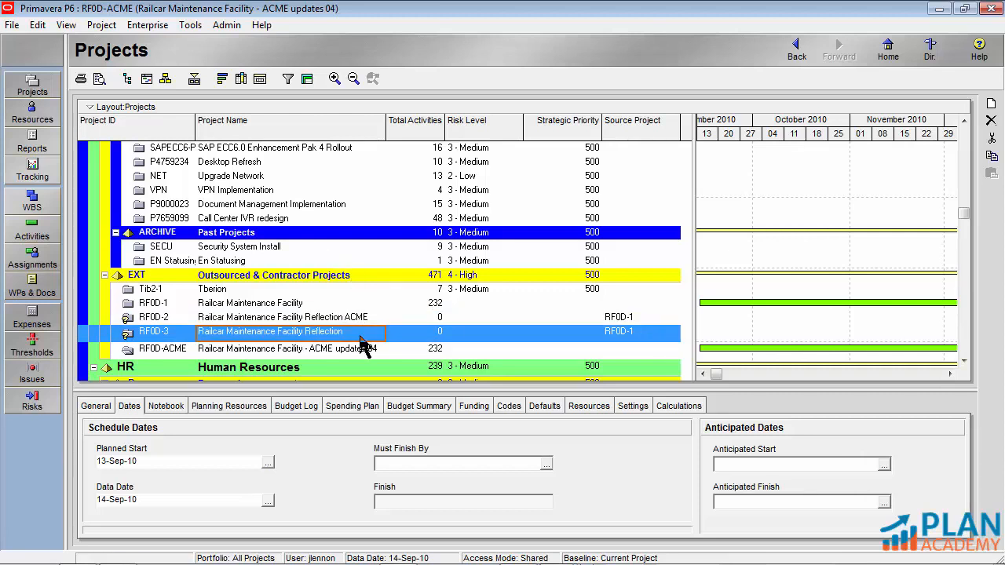
click(360, 336)
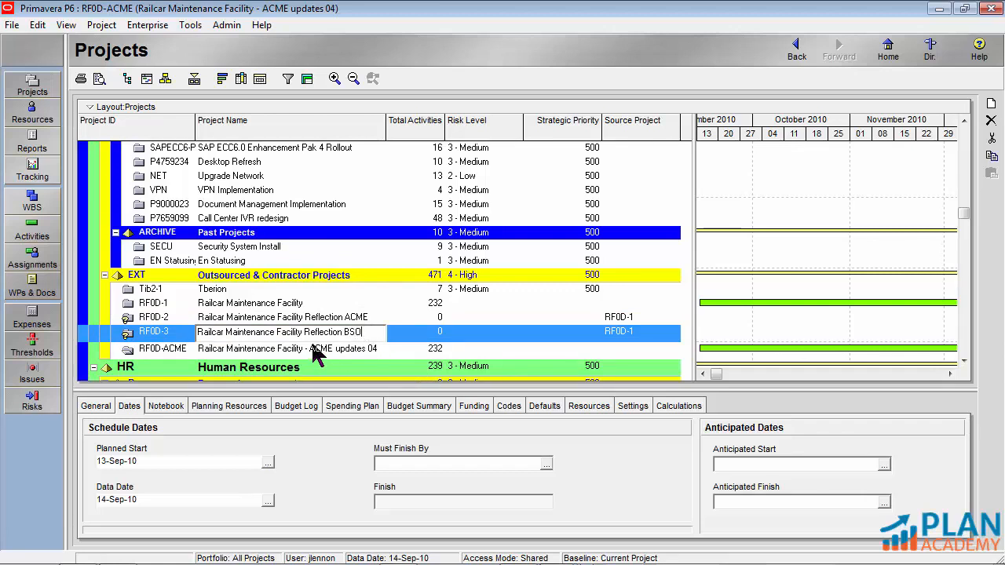
click(295, 322)
click(296, 330)
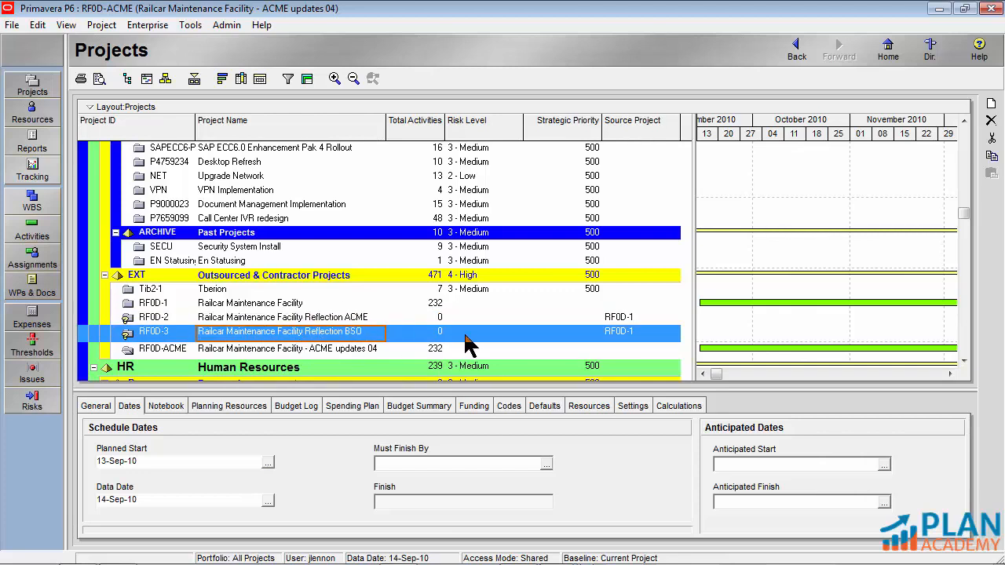
Examine the ACME reflection's source project, then inspect the RF0D-ACME project's source field and available project commands
click(610, 318)
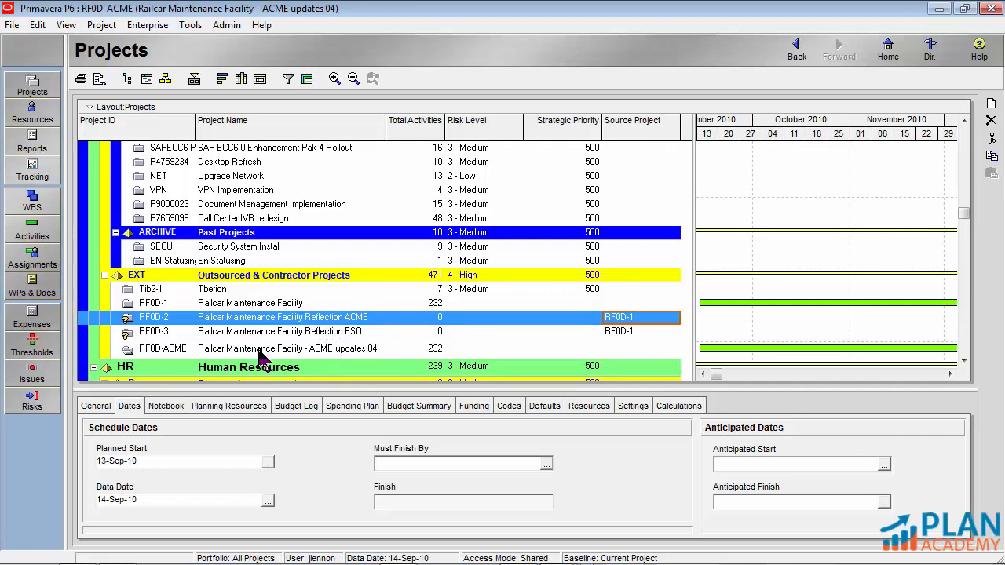
click(249, 307)
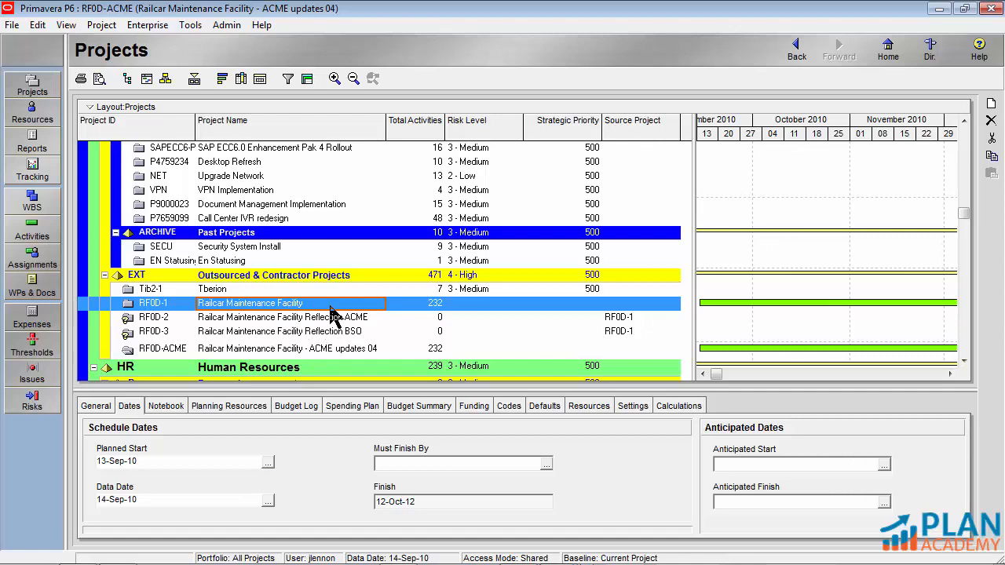
click(175, 349)
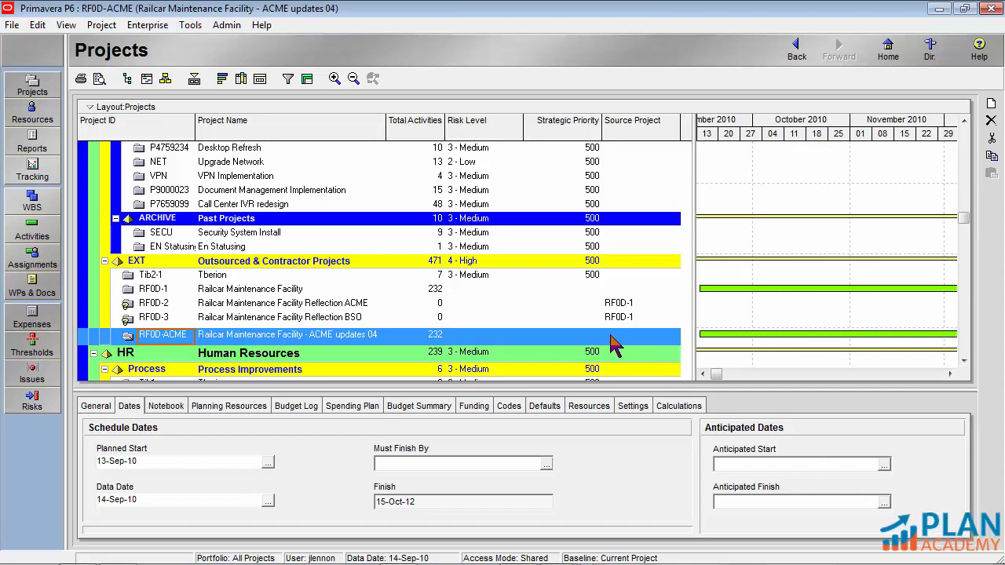
right_click(332, 335)
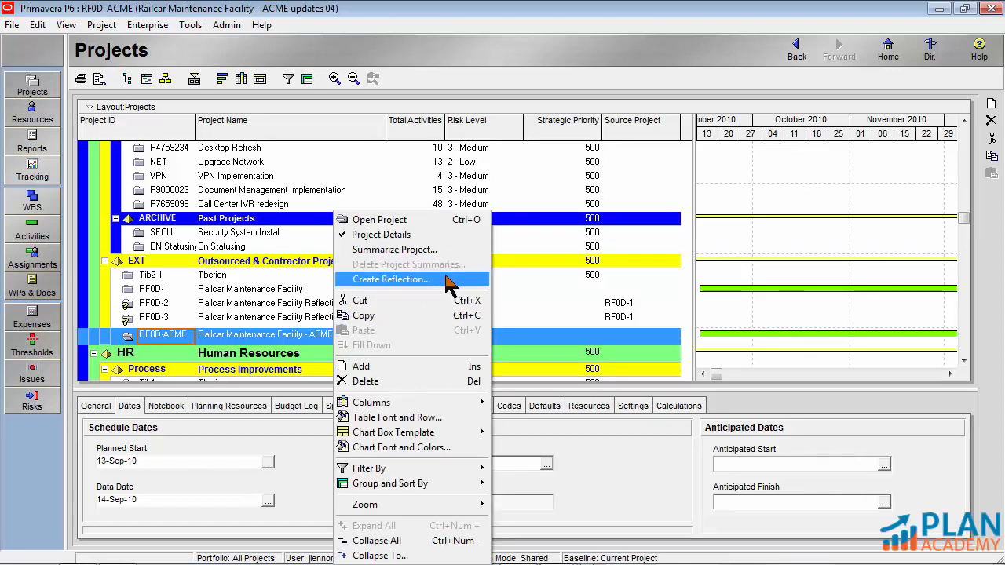
click(264, 338)
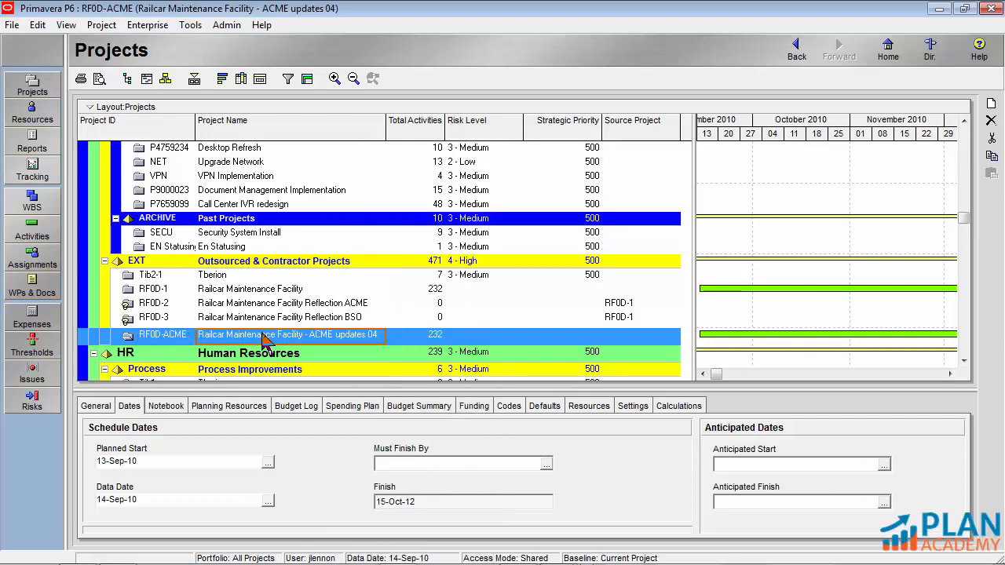
Compare the RF0D-ACME project with the BSO reflection RF0D-3 and inspect the reflection's command for merging into its source project
click(172, 336)
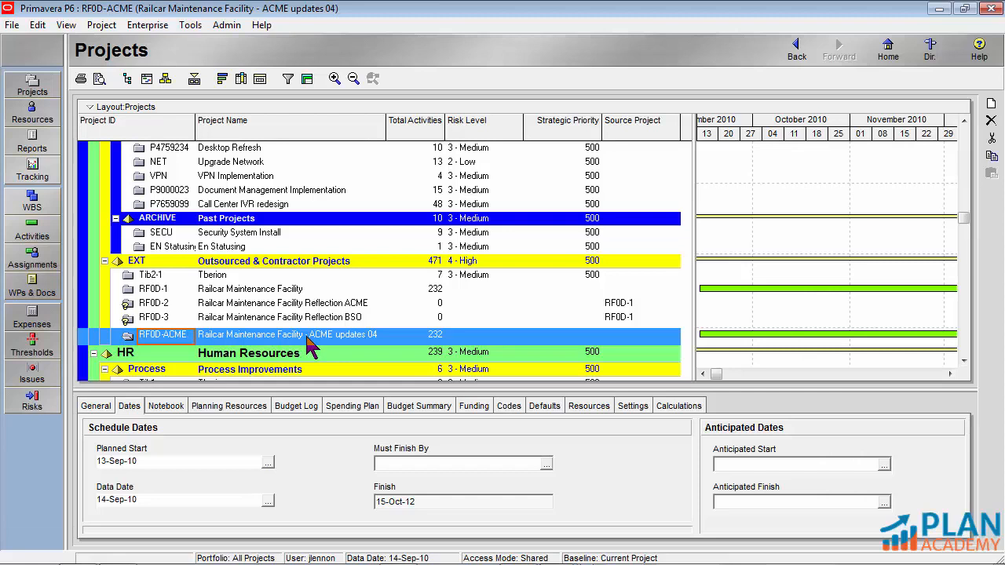
click(239, 338)
click(239, 318)
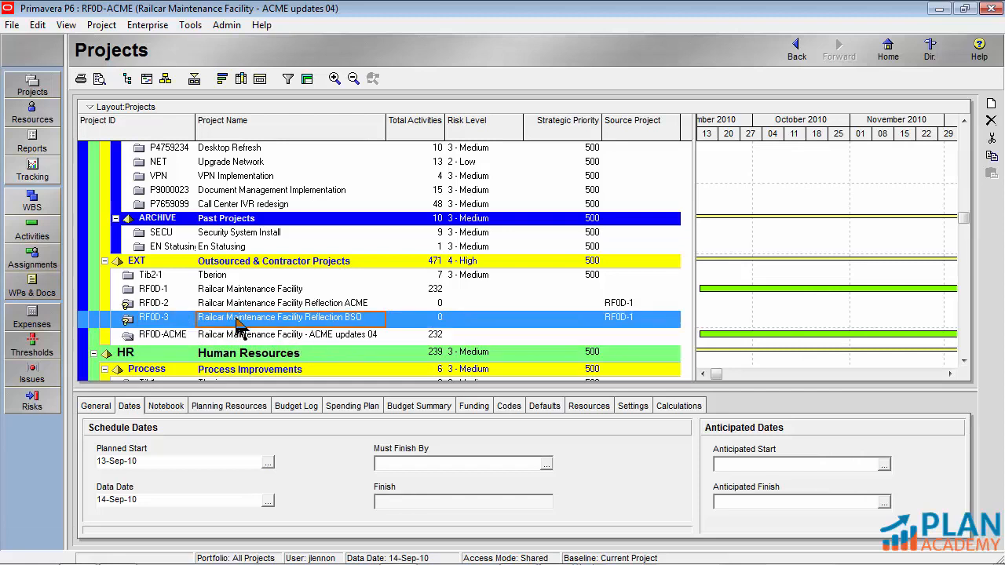
right_click(326, 328)
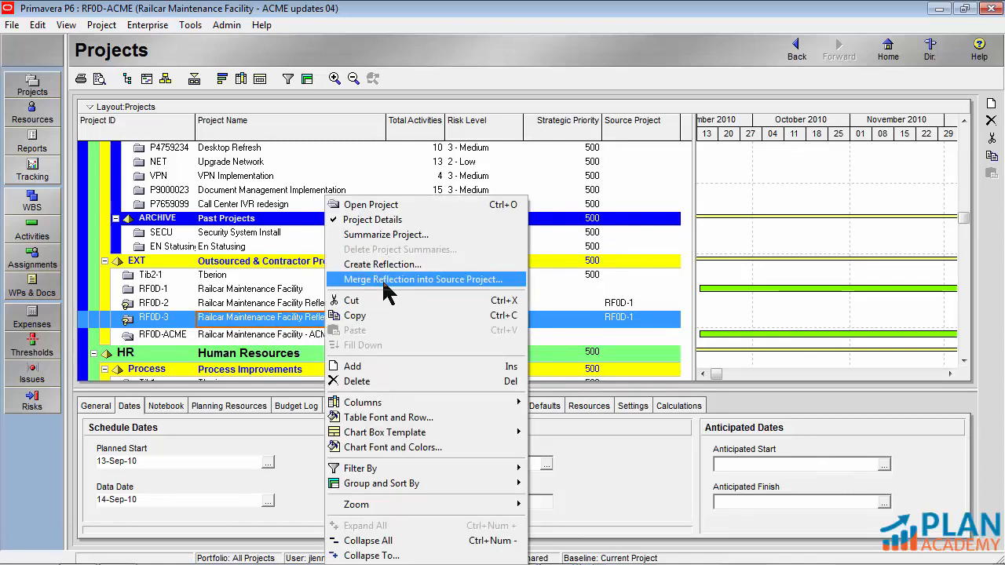
click(274, 335)
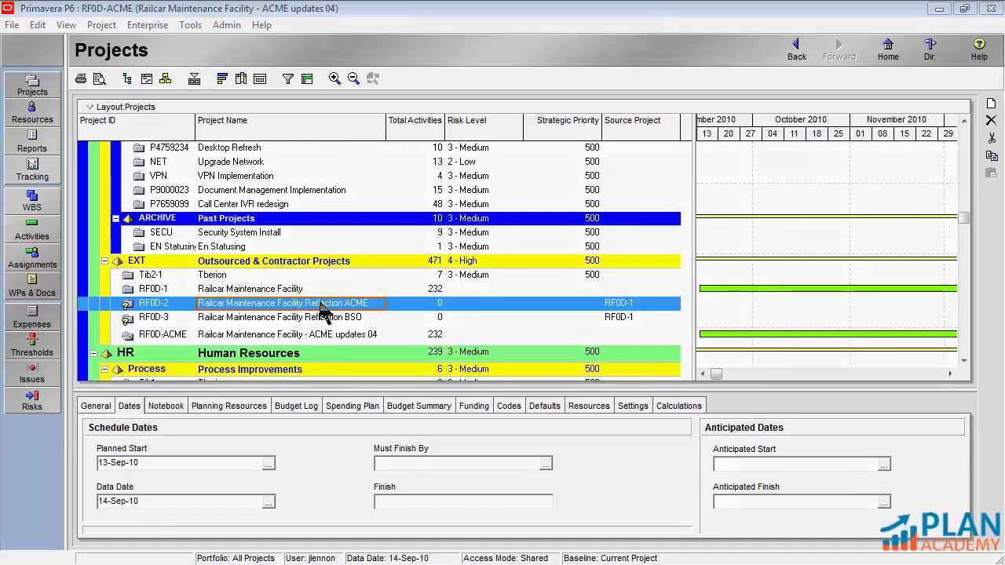
Open the ACME reflection RF0D-2, go through its project export up to naming the .xer file, and cancel the export
right_click(163, 305)
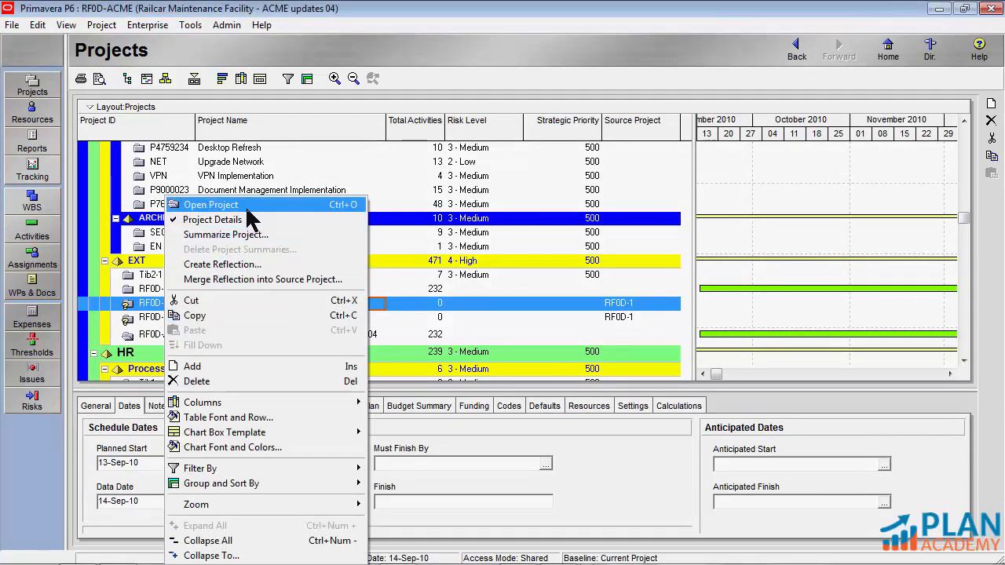
click(247, 209)
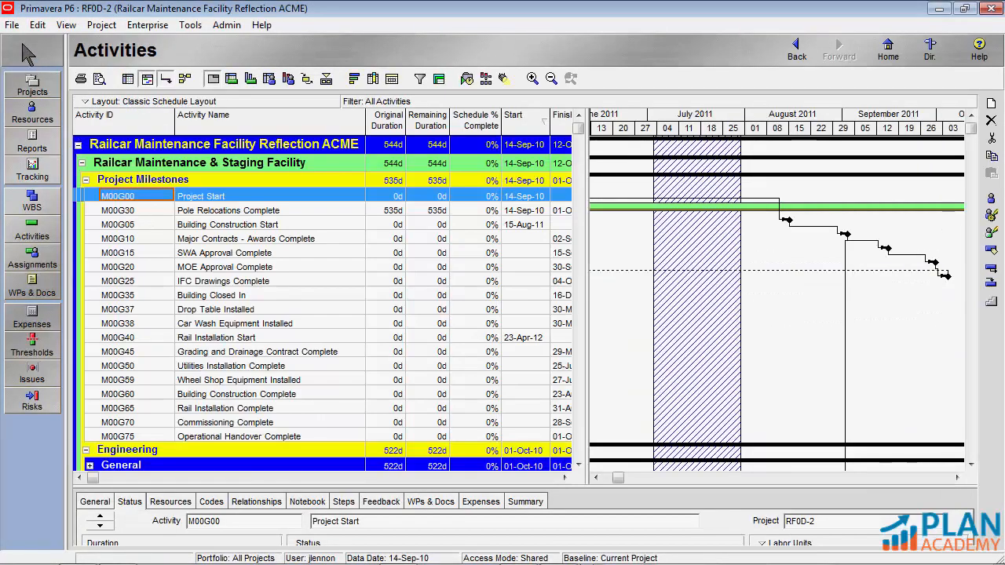
click(12, 24)
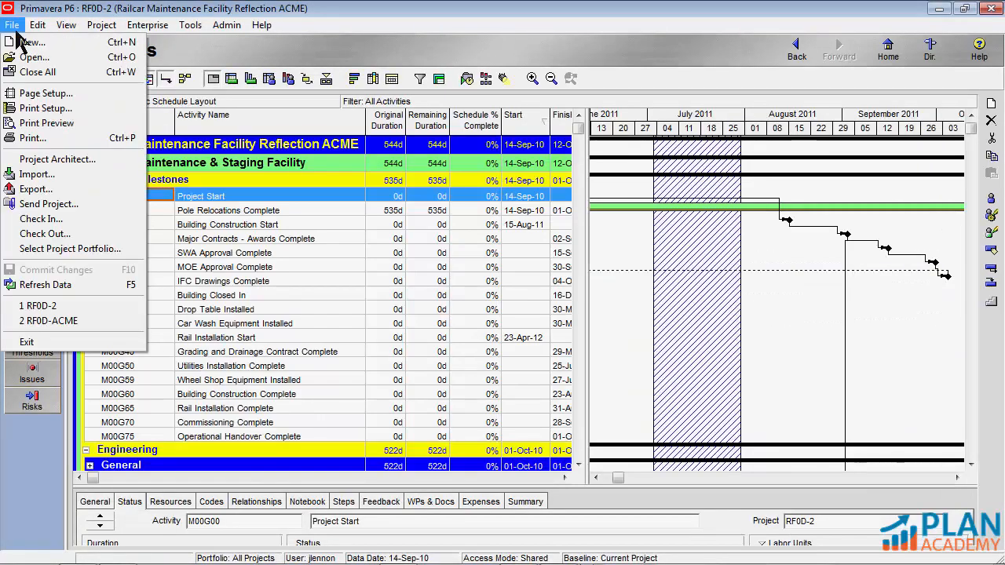
click(57, 192)
click(634, 349)
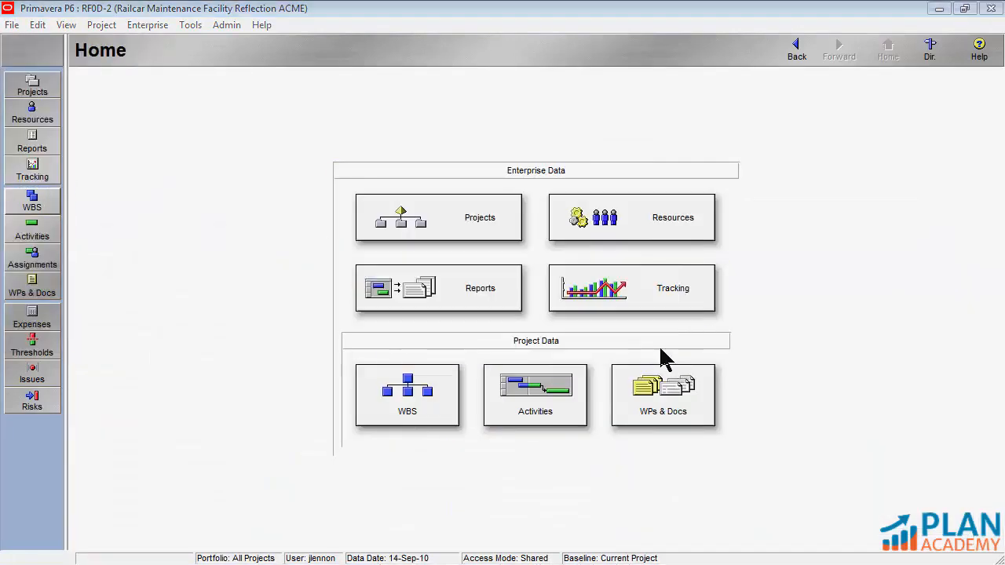
click(581, 407)
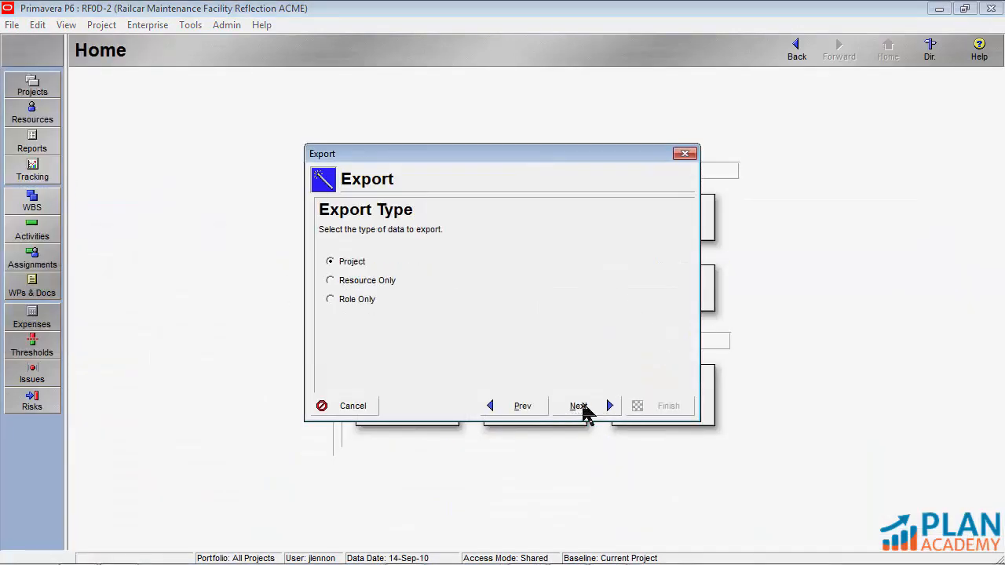
click(602, 404)
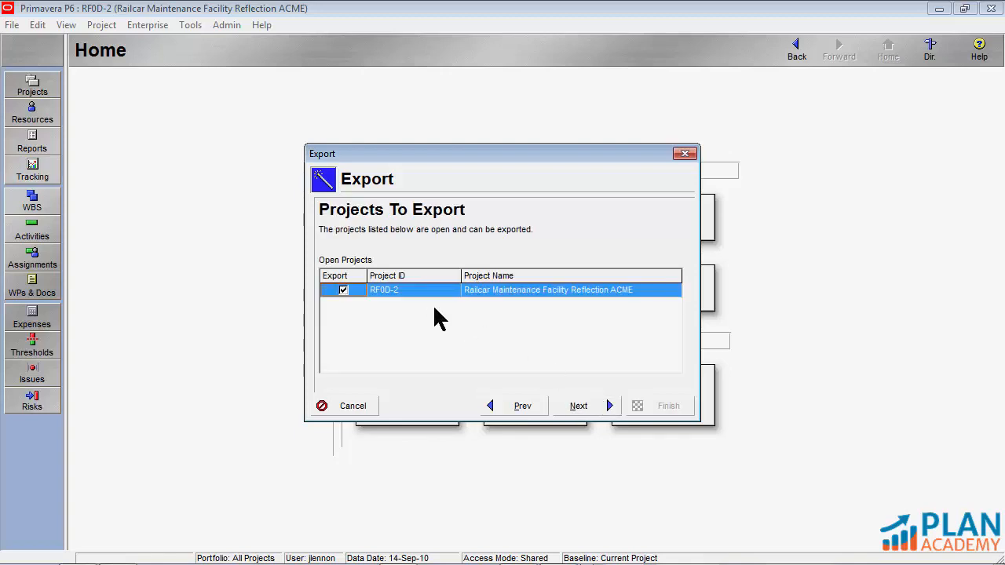
click(583, 406)
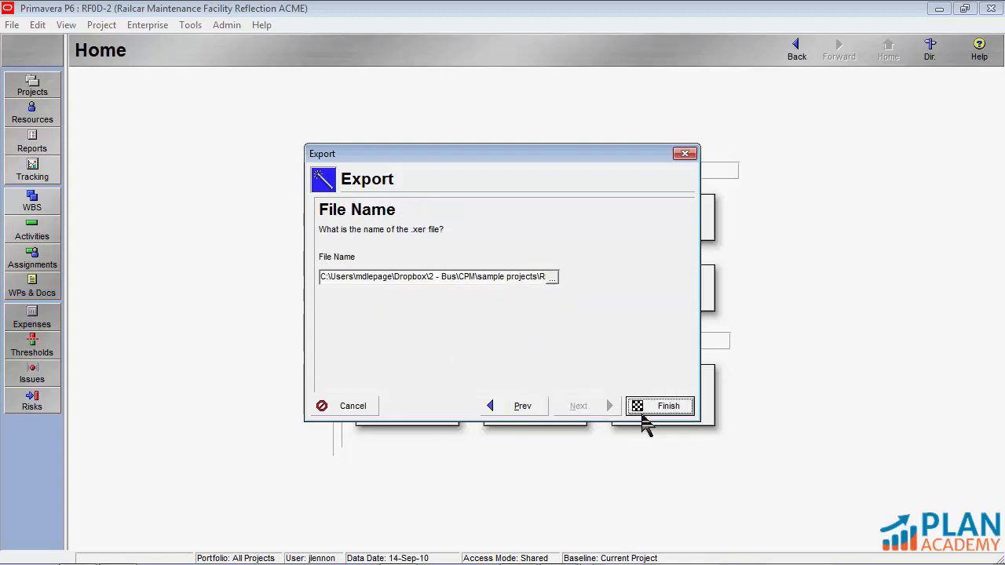
click(366, 413)
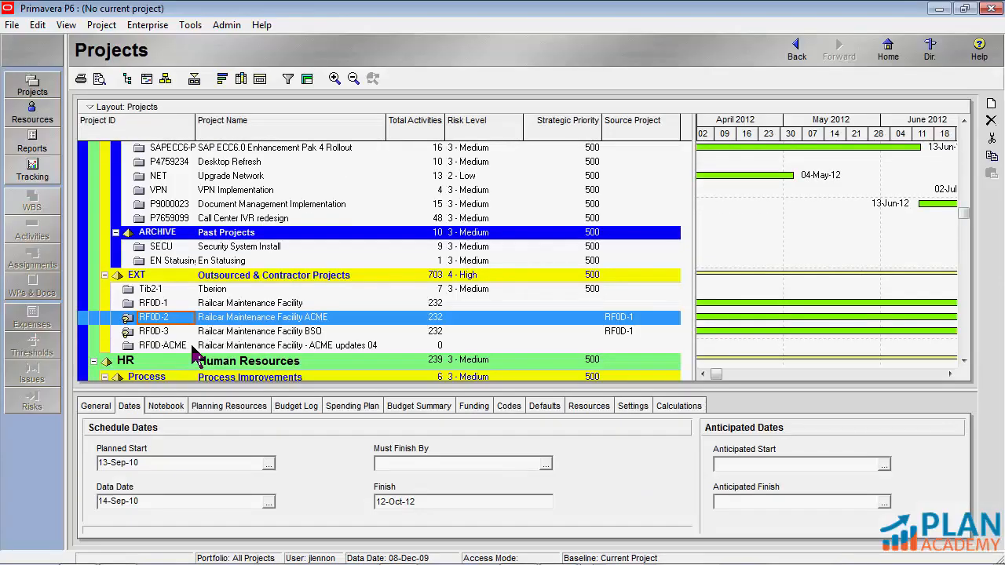
Open the ACME reflection RF0D-2 and start importing the project file RF0D ACME.xer
right_click(148, 320)
click(193, 202)
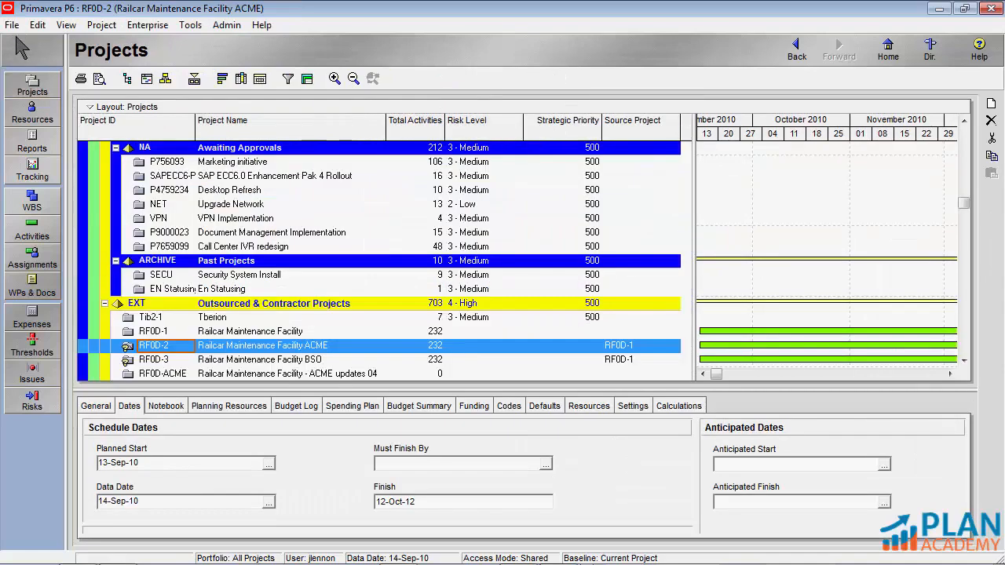
click(12, 24)
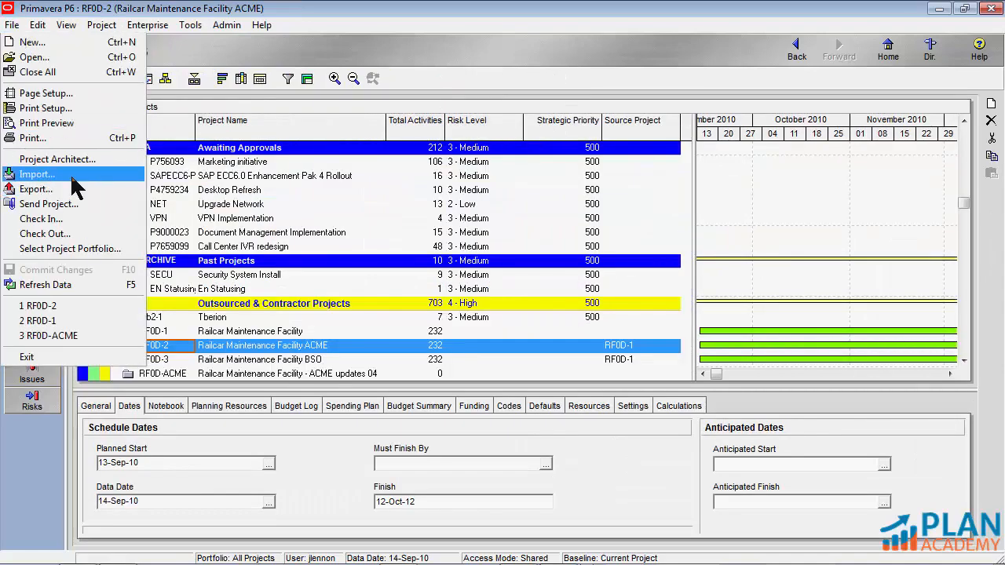
click(72, 177)
click(645, 348)
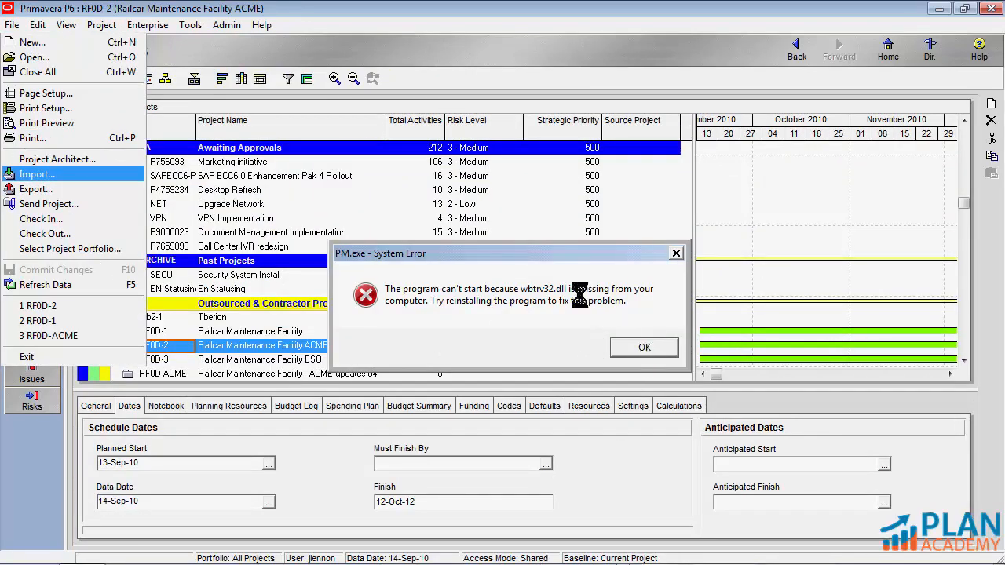
click(592, 412)
click(595, 408)
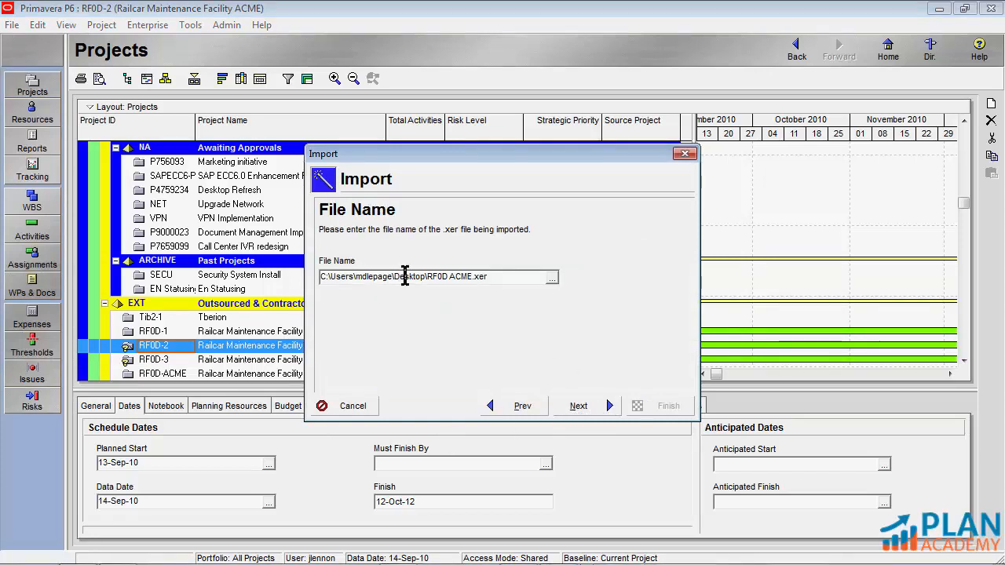
drag(404, 276, 530, 277)
drag(475, 155, 519, 53)
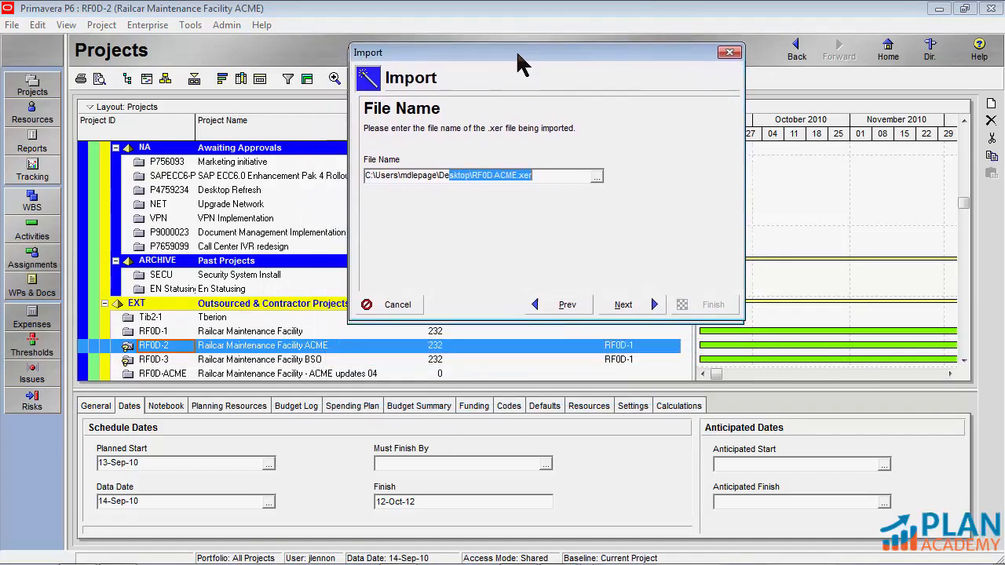
click(625, 304)
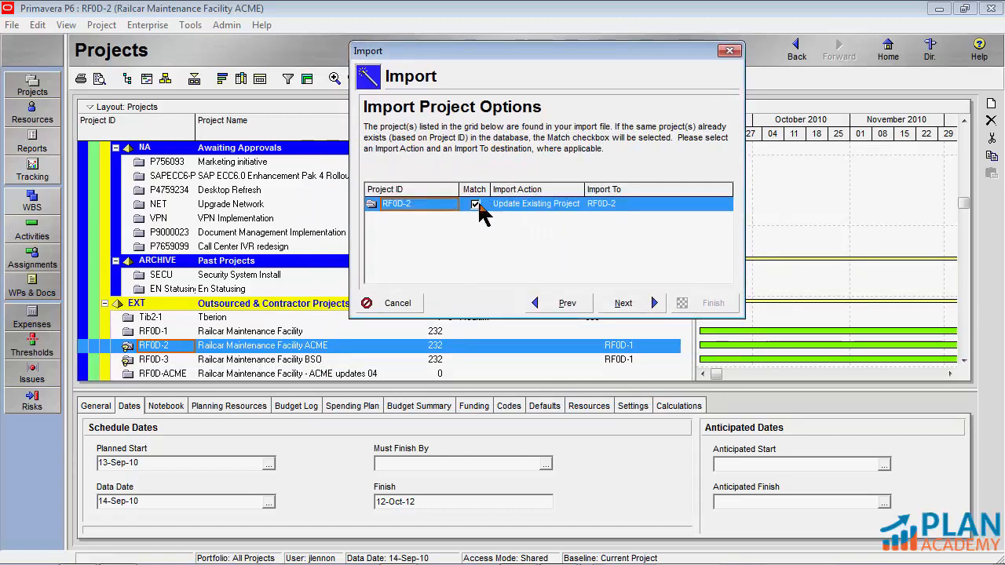
Set the import action to Update Existing Project and choose the ACME reflection RF0D-2 as the import destination
click(563, 202)
click(563, 202)
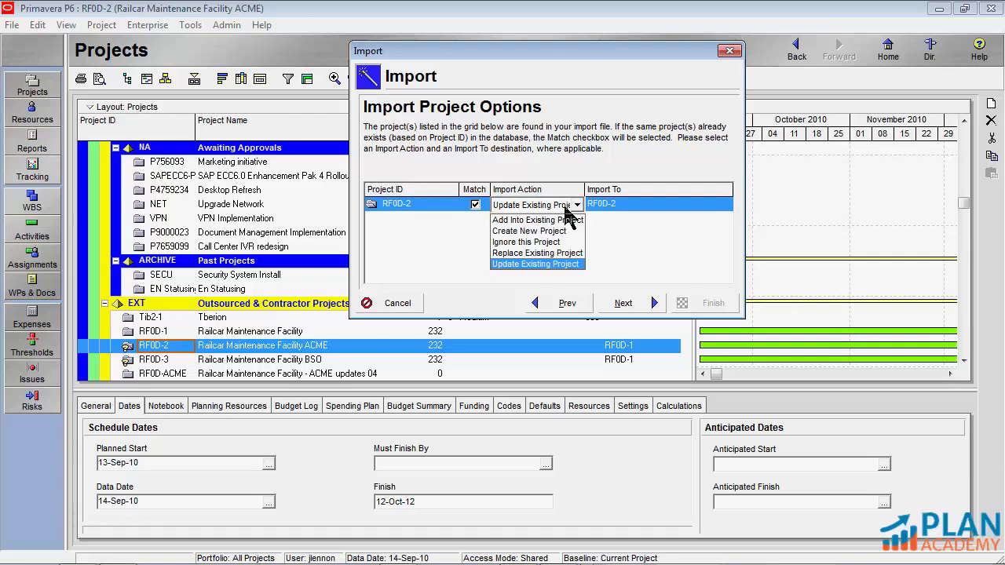
click(531, 267)
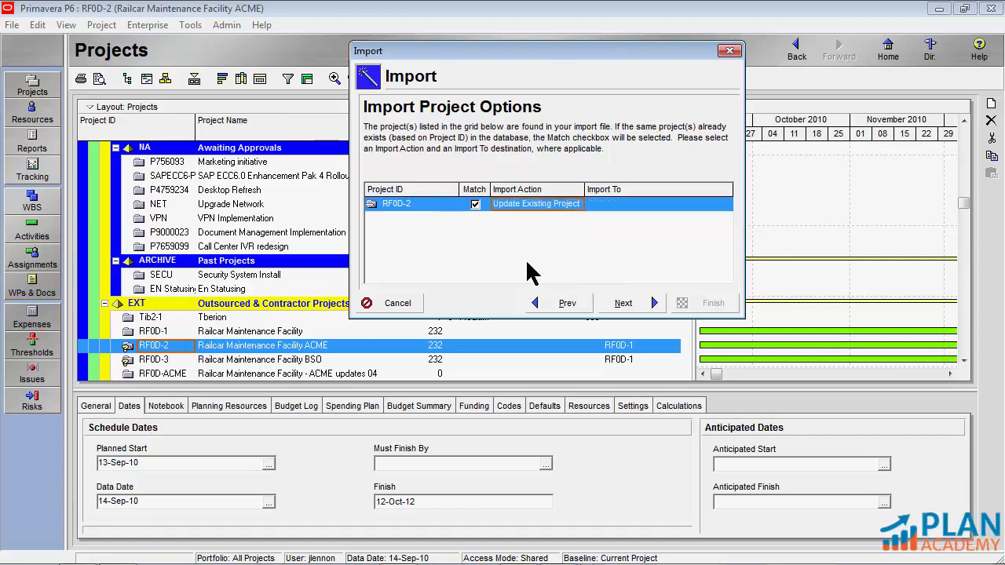
click(623, 206)
click(725, 206)
click(161, 103)
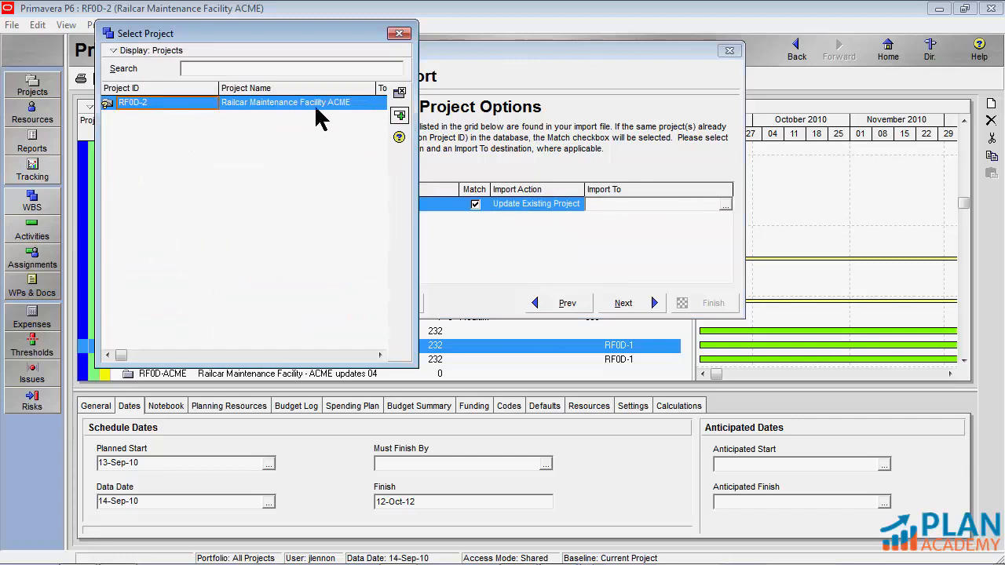
click(396, 120)
click(623, 303)
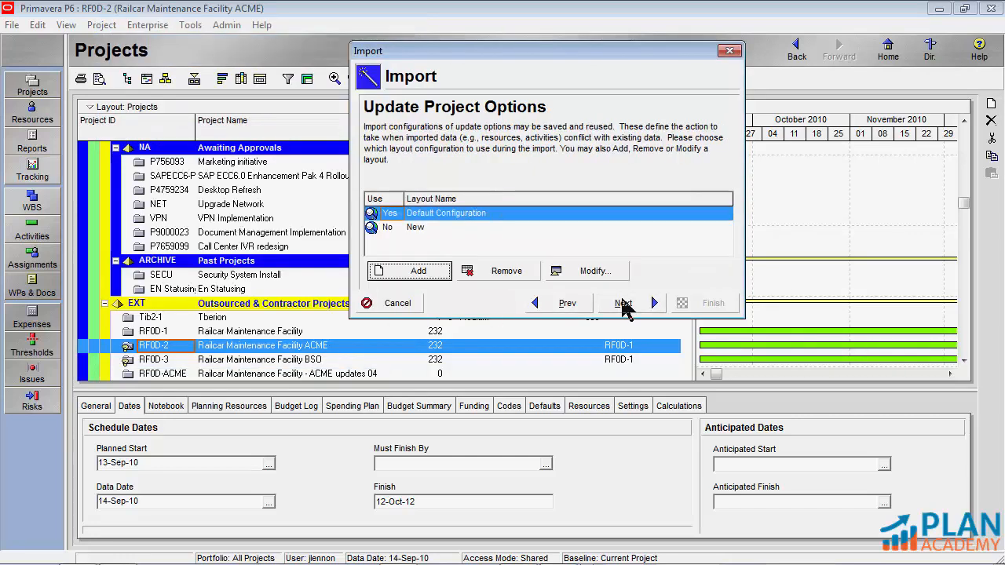
Accept the Default Configuration for the update options and complete the import
click(623, 303)
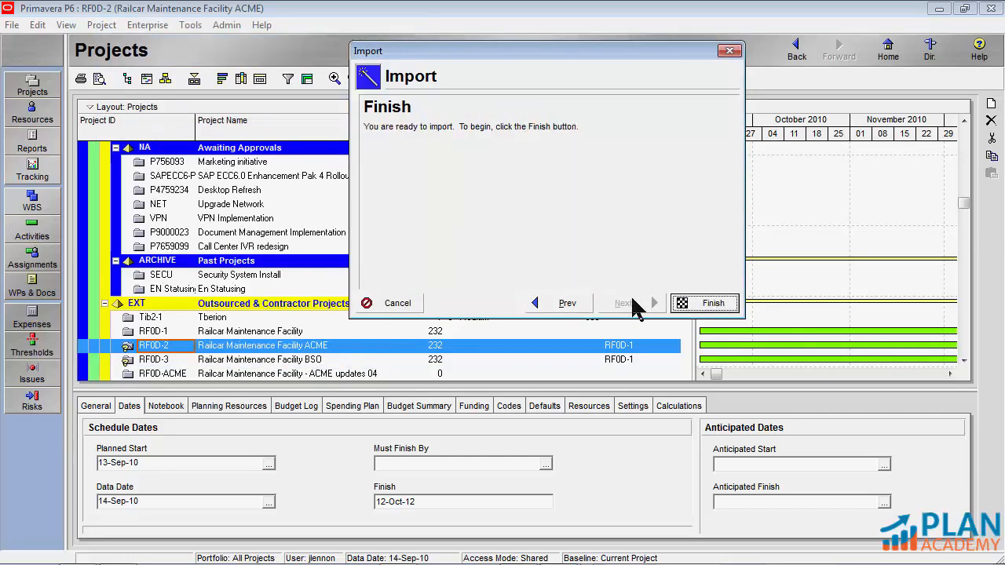
click(701, 304)
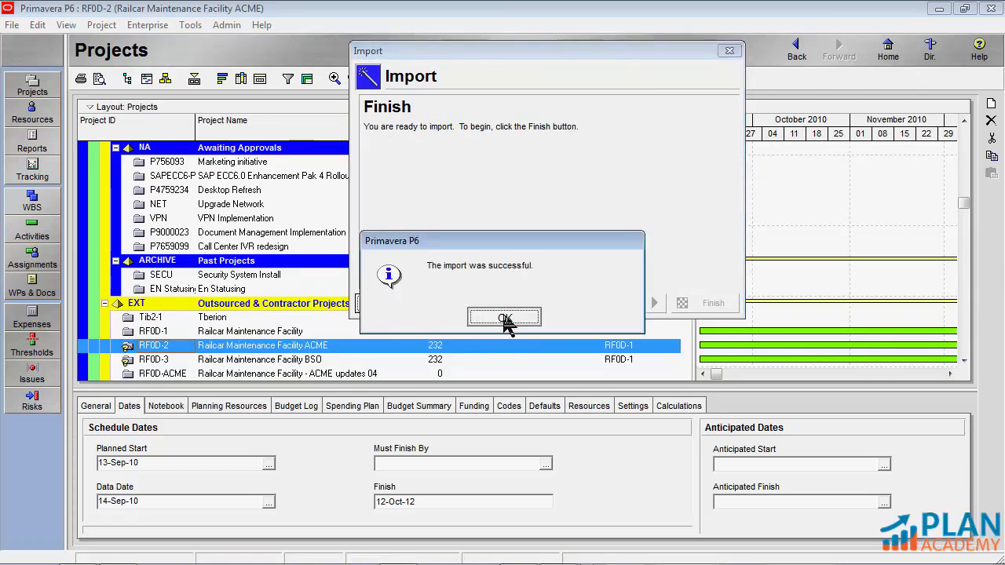
click(506, 321)
Open the BSO reflection project RF0D-3 and return to the project list
scroll(206, 377, down, 1)
right_click(157, 347)
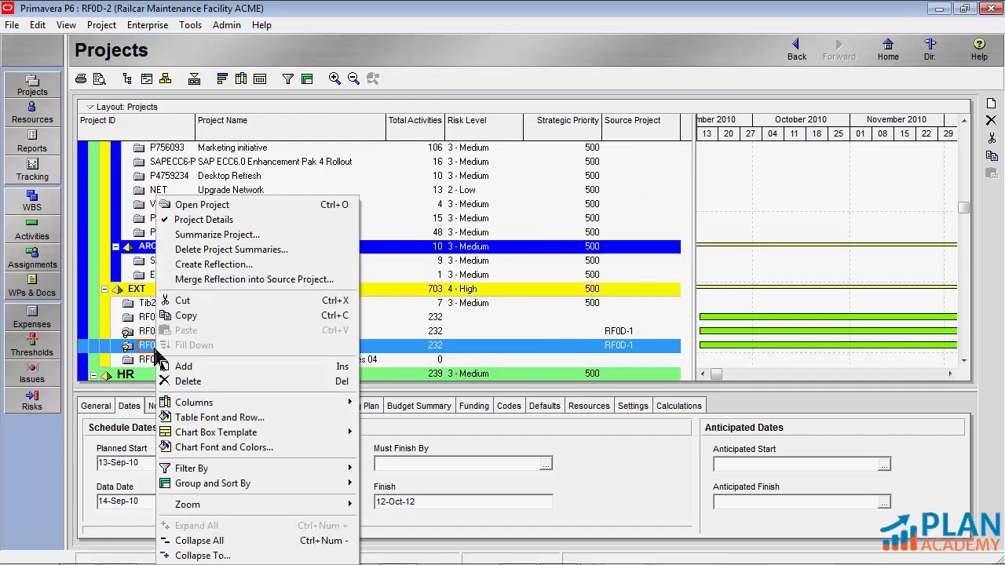
click(234, 207)
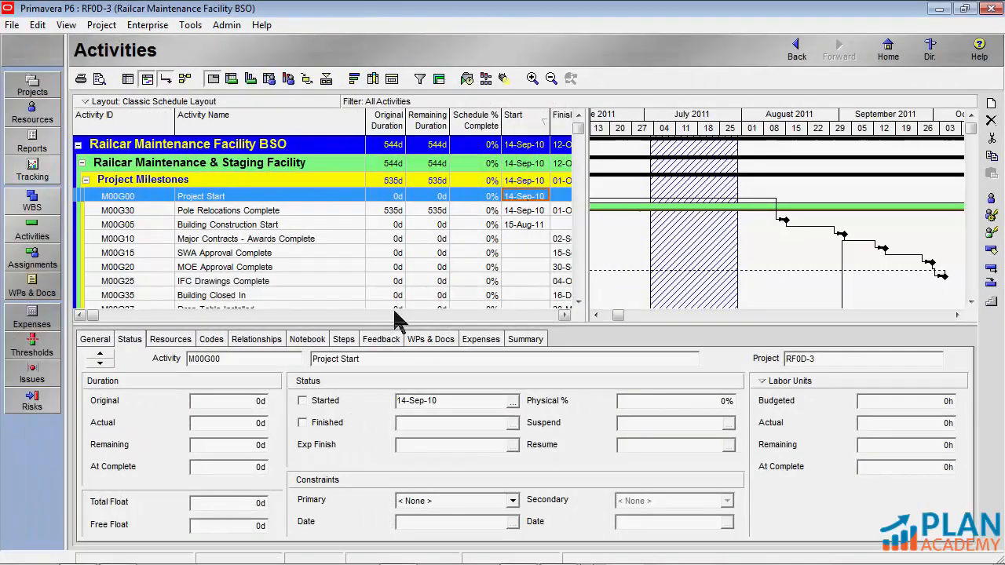
click(32, 86)
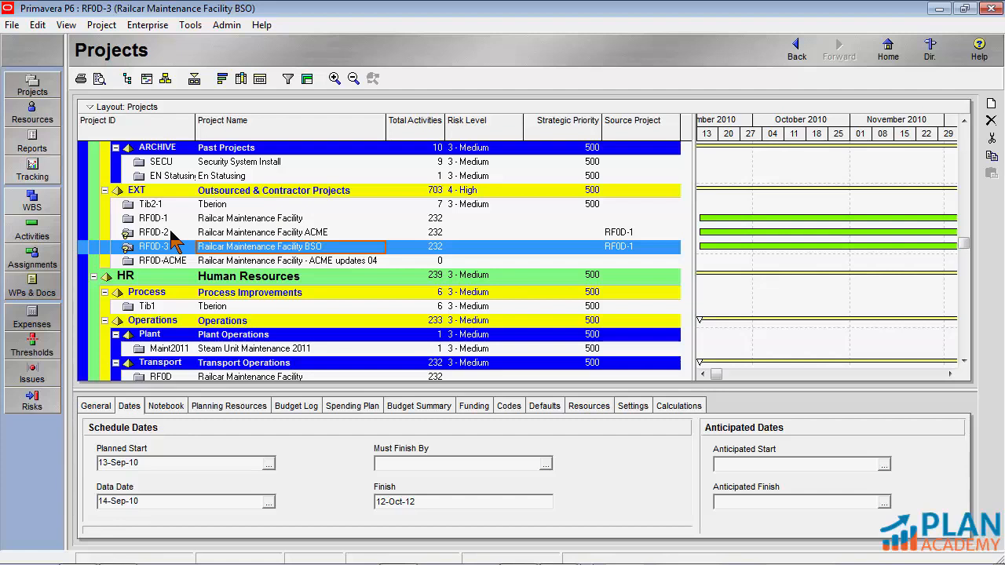
Start merging the ACME reflection RF0D-2 into its source project to preview the changes
click(226, 233)
right_click(225, 241)
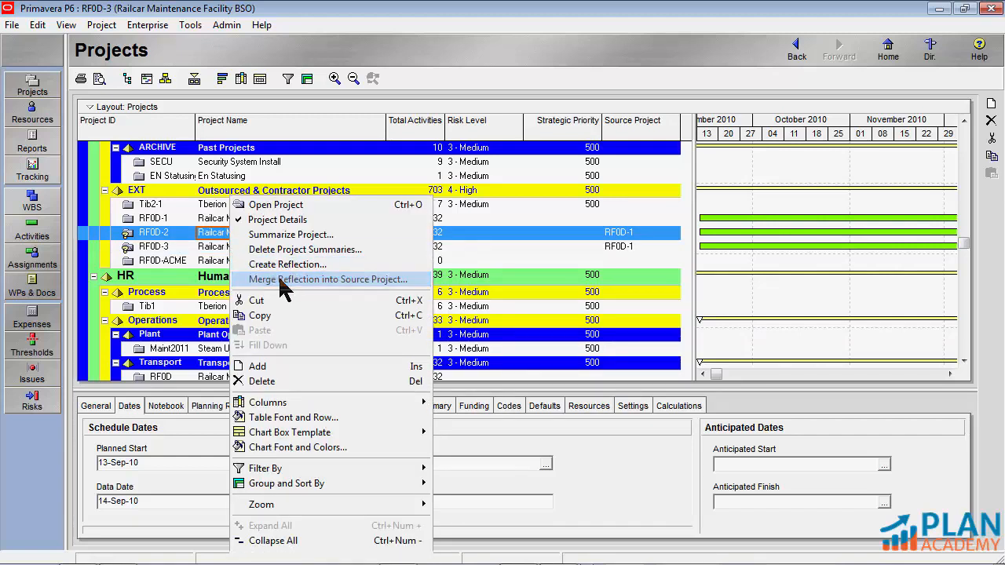
click(280, 280)
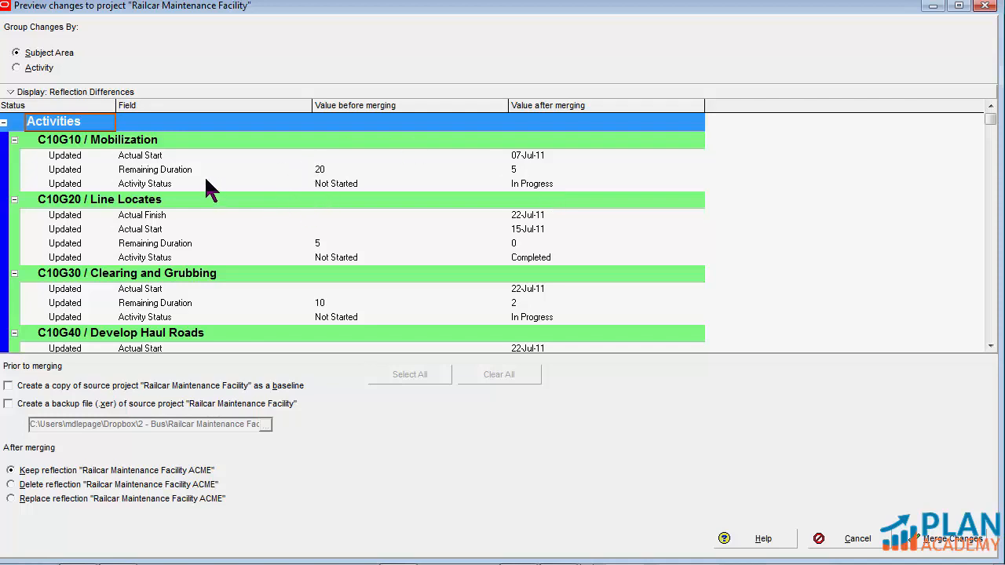
Compare C10G10 Mobilization's status, remaining duration and actual start before and after merging, and review the remaining activity and resource assignment changes
click(337, 187)
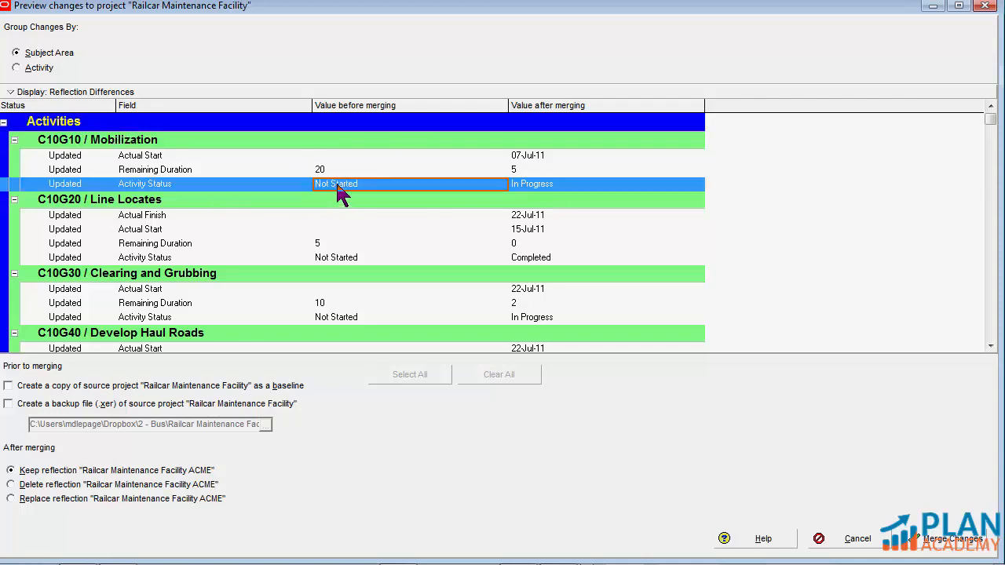
click(557, 187)
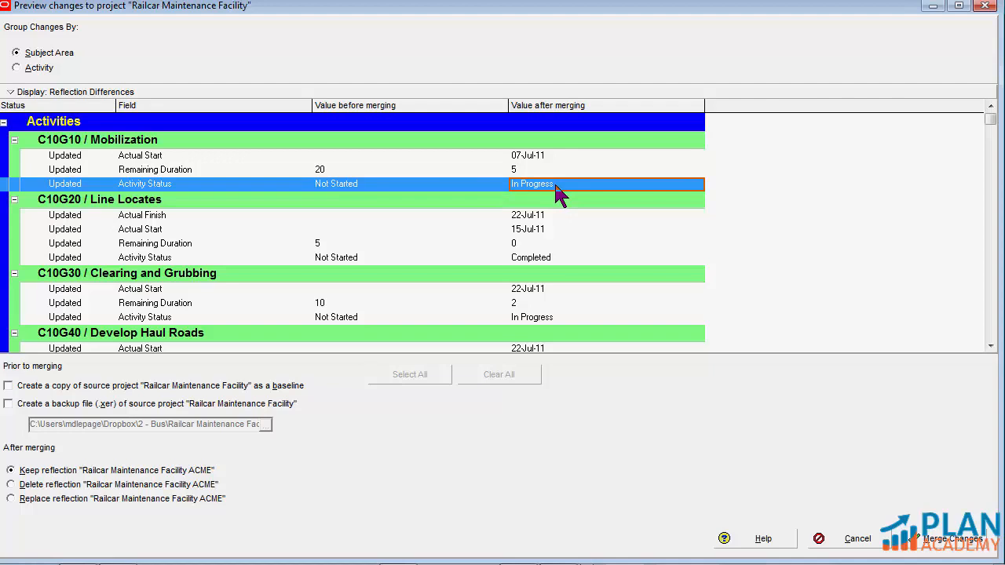
click(325, 170)
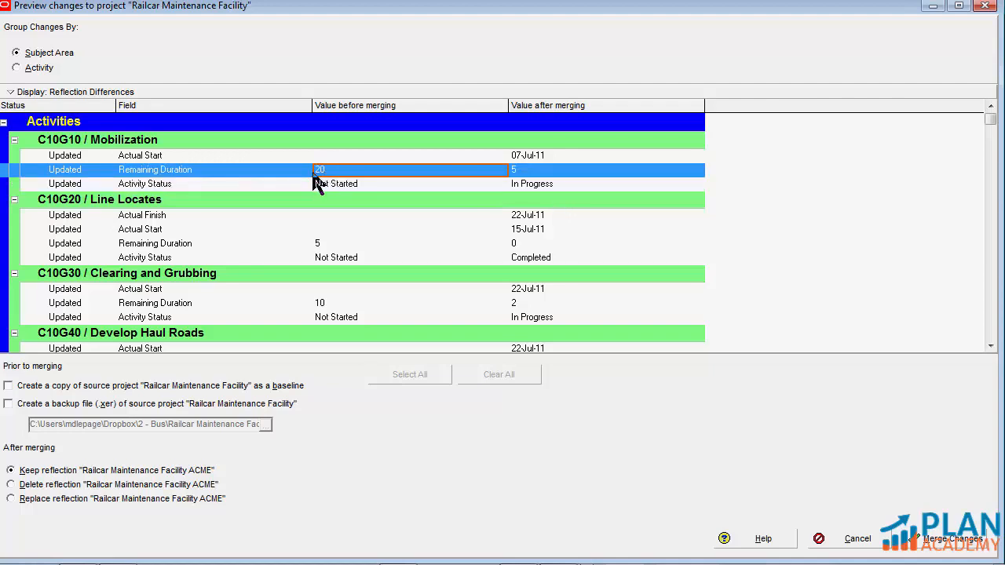
click(524, 173)
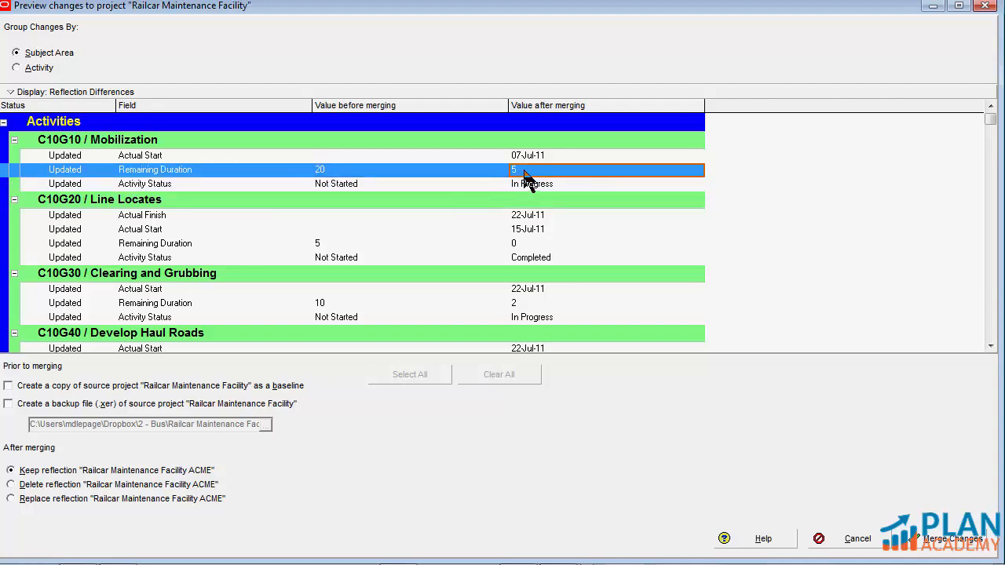
click(527, 157)
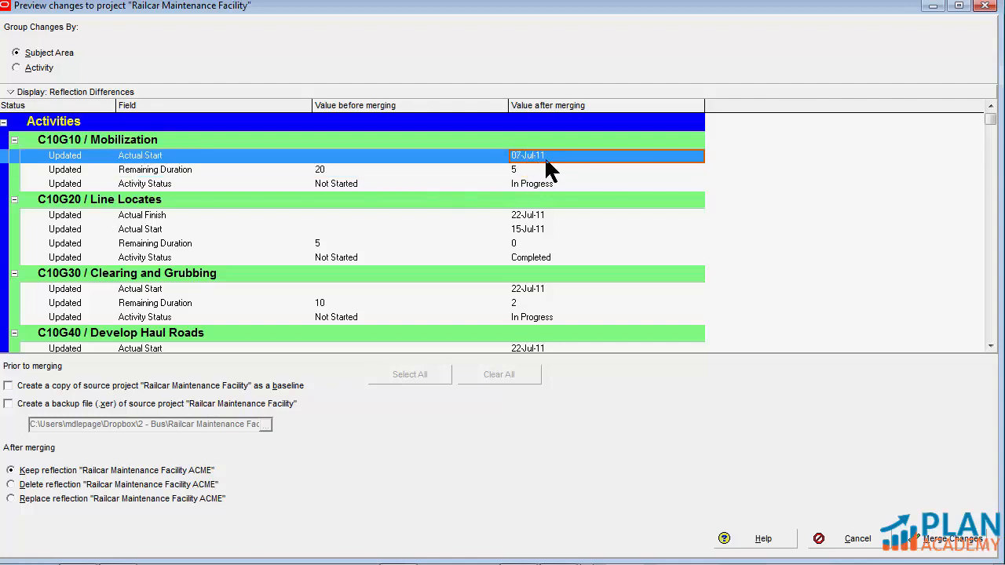
scroll(539, 225, down, 4)
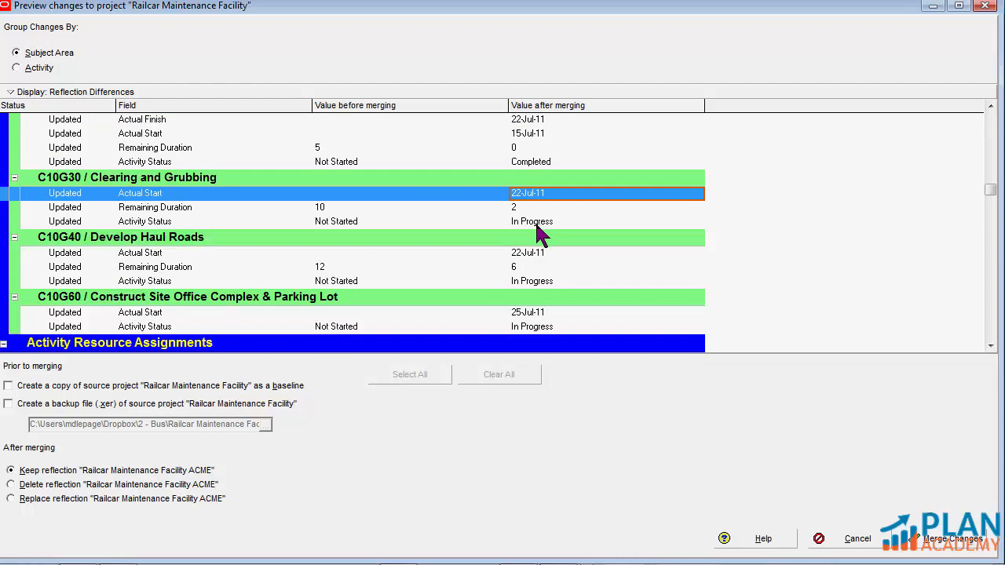
scroll(537, 228, down, 4)
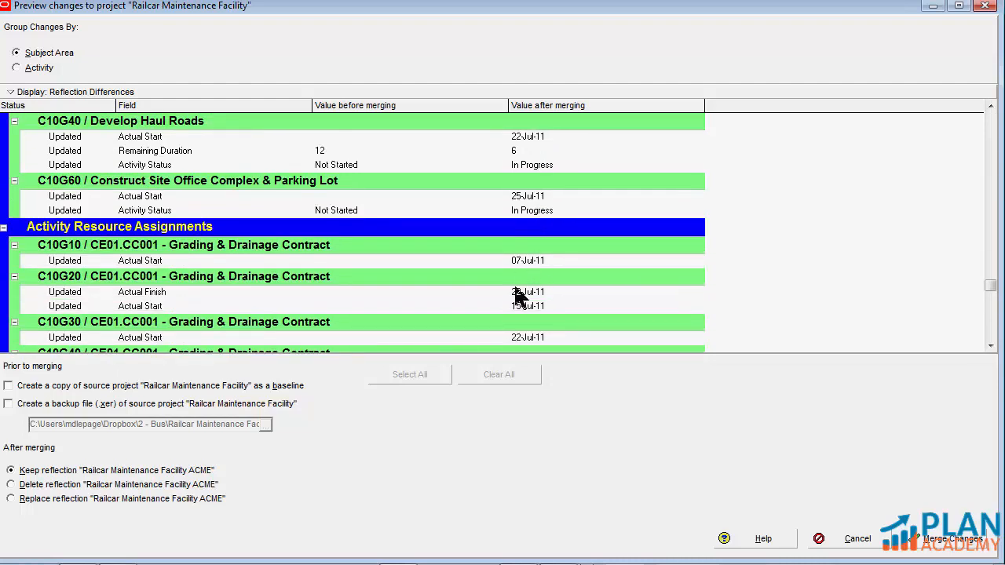
Group the previewed ACME changes by activity and review each activity's field and resource assignment changes
scroll(518, 295, up, 7)
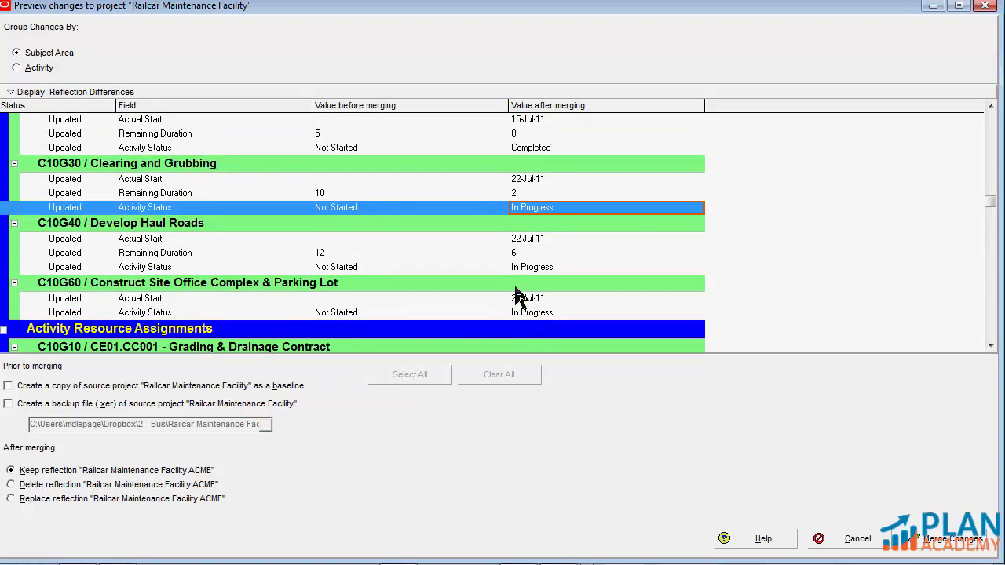
click(21, 69)
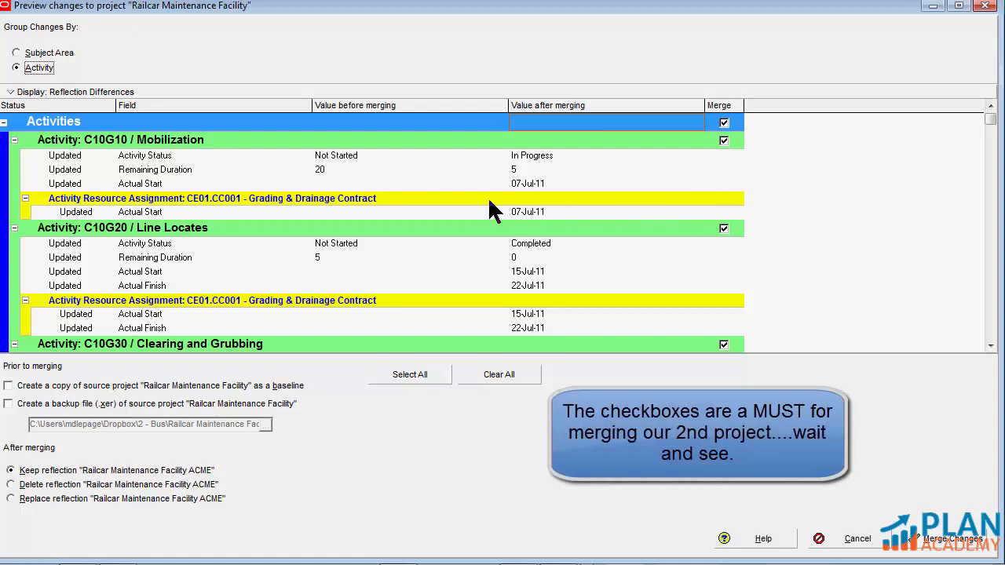
click(410, 157)
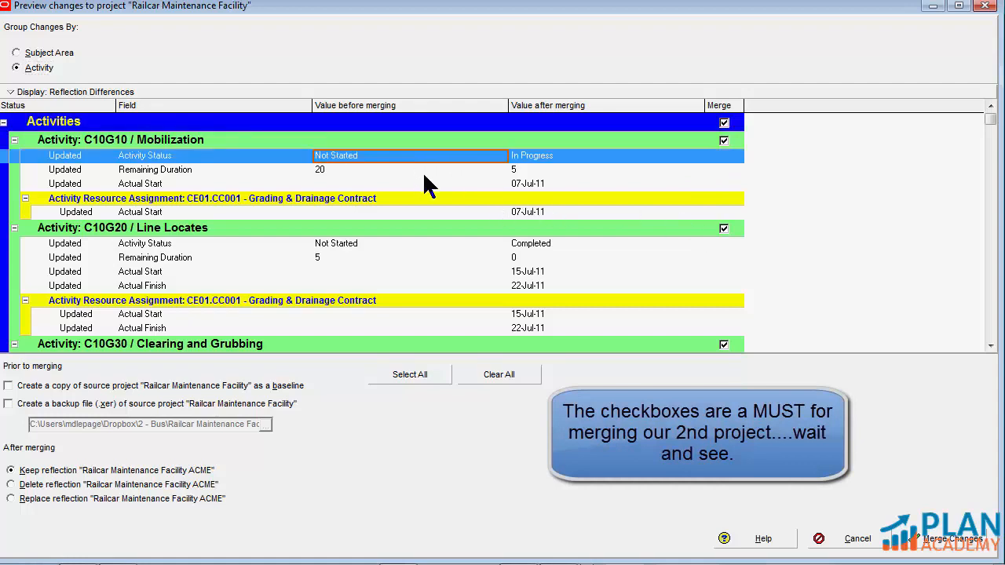
click(510, 185)
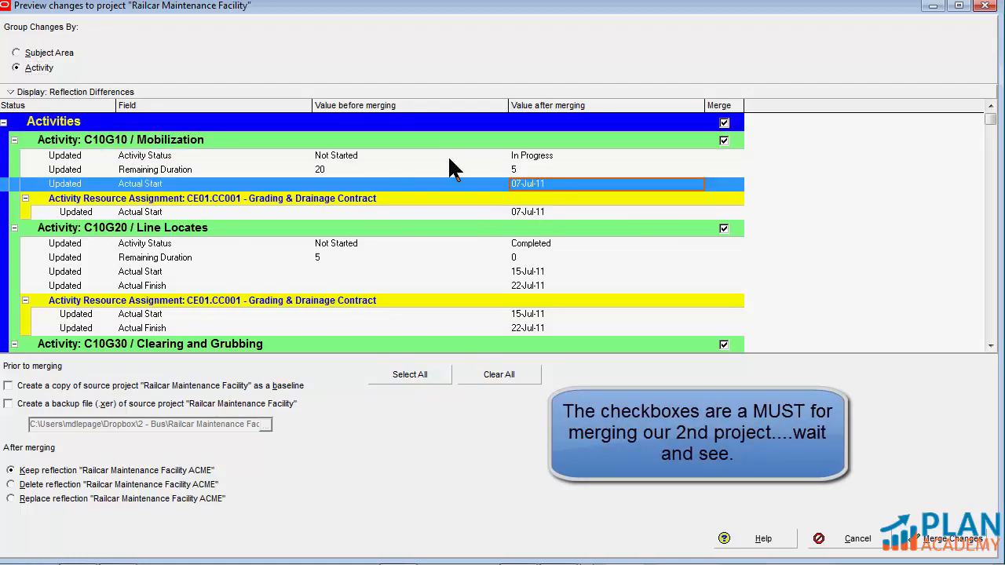
click(465, 127)
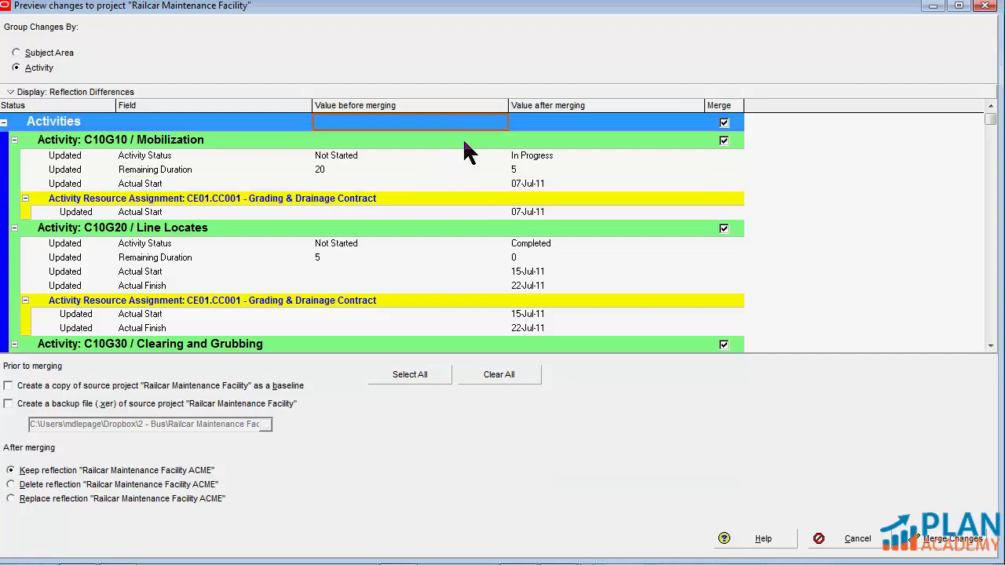
click(464, 142)
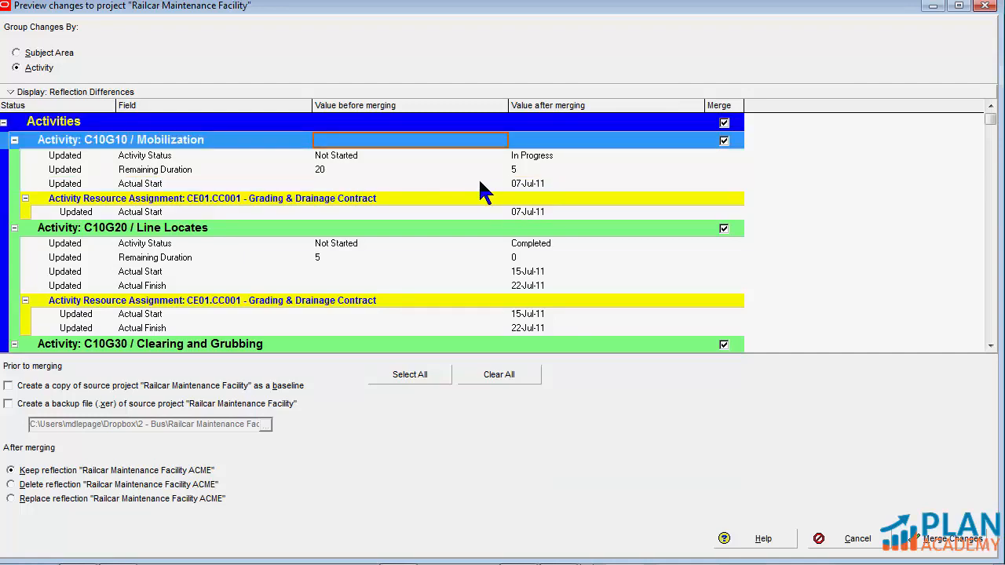
click(442, 211)
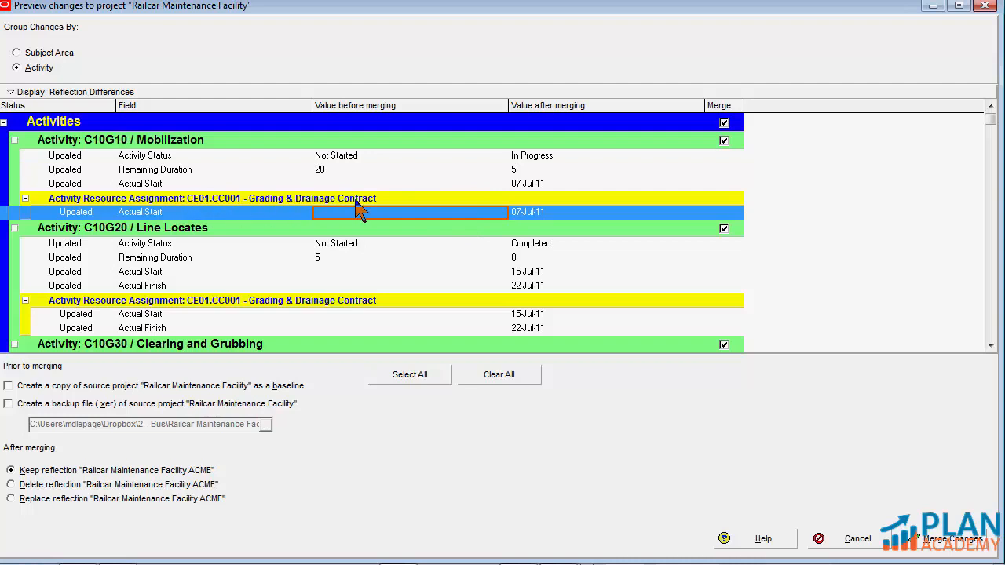
scroll(507, 247, down, 3)
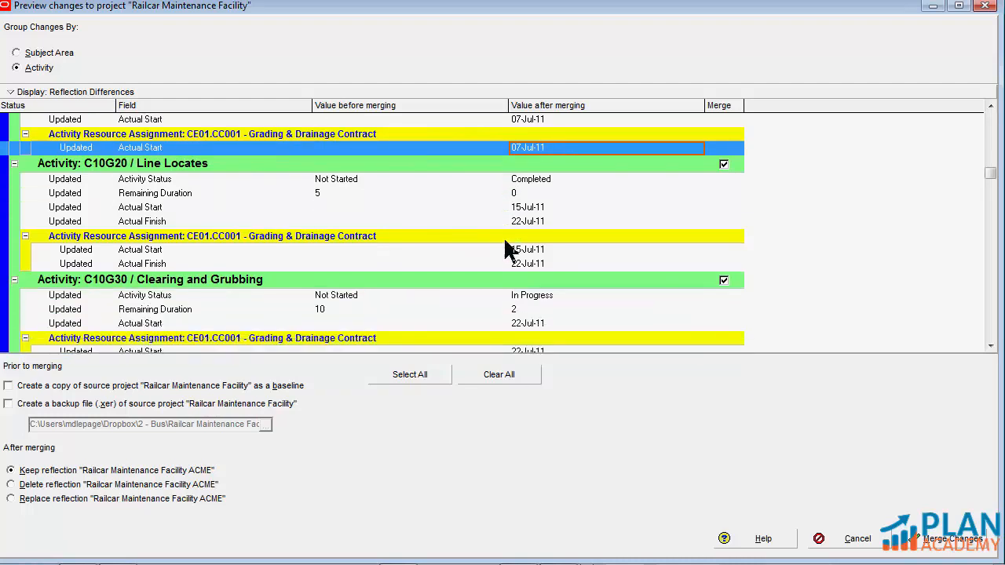
scroll(505, 242, down, 2)
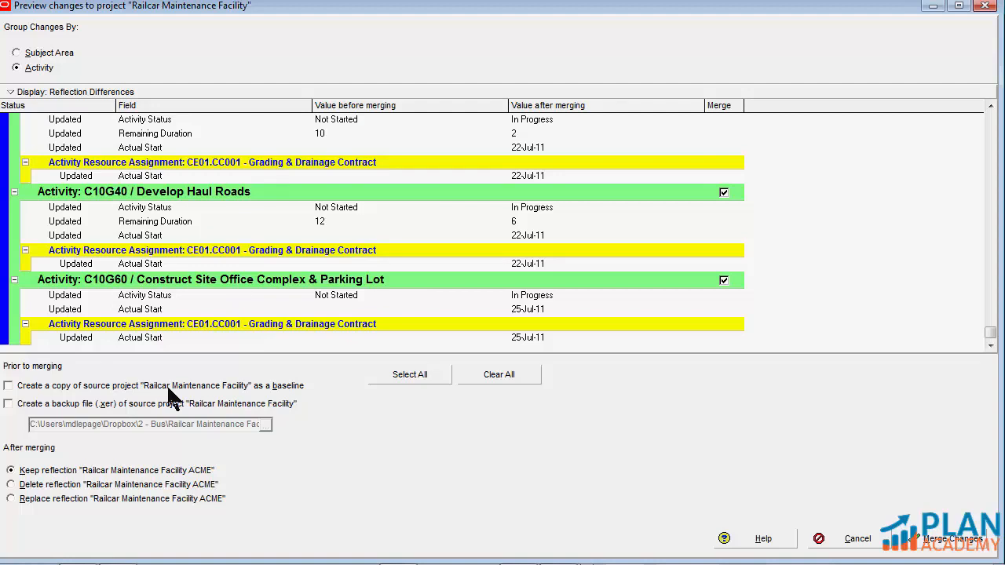
Have a copy of the source project Railcar Maintenance Facility created as a baseline prior to merging, without a backup file
click(8, 387)
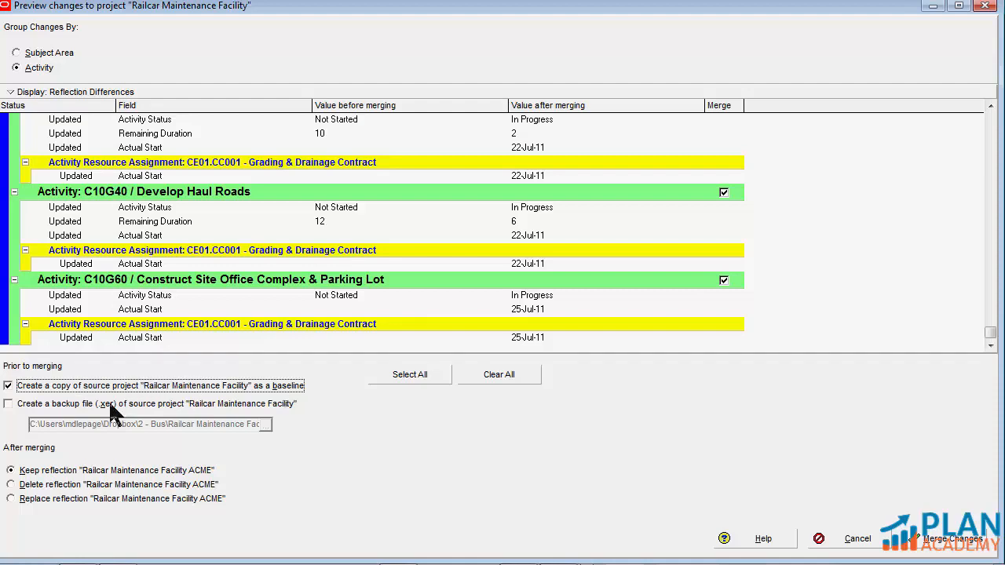
click(25, 408)
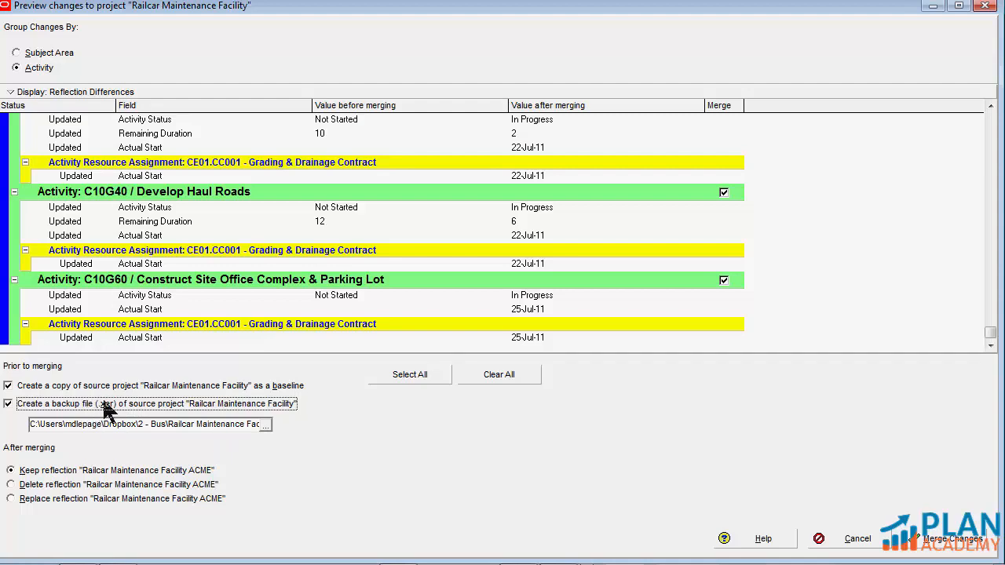
click(10, 404)
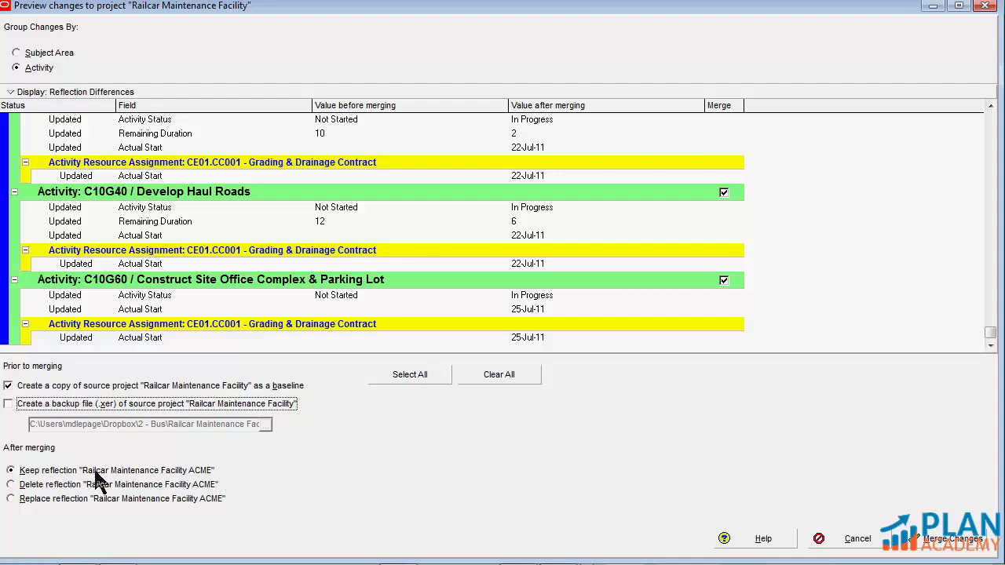
Keep the ACME reflection after merging and merge its changes into the source project
click(59, 485)
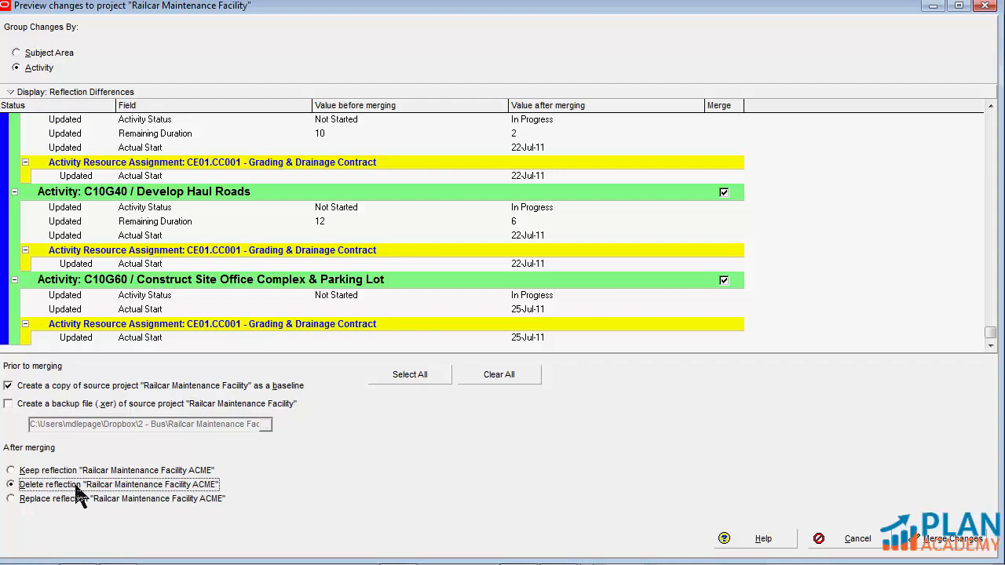
click(62, 471)
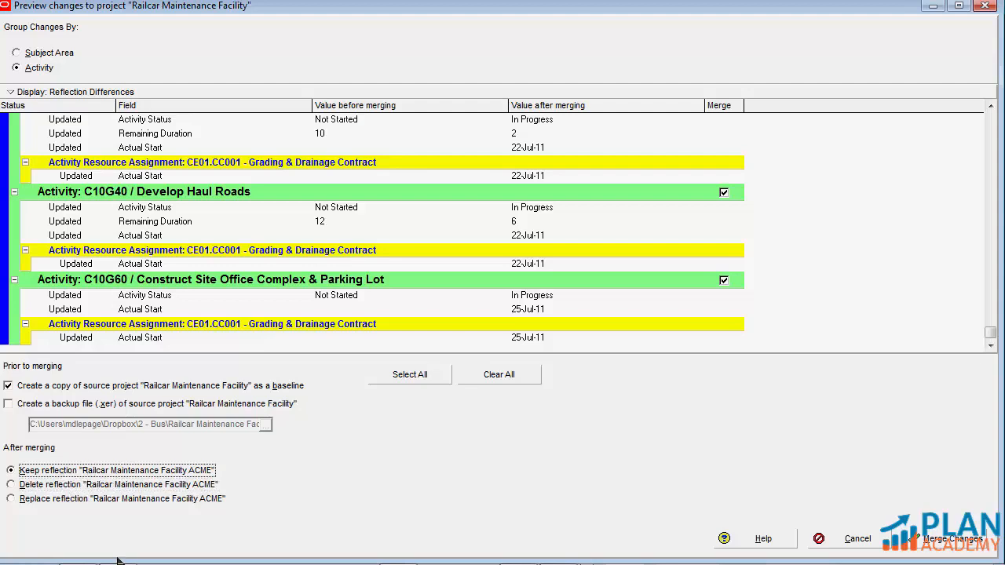
click(956, 544)
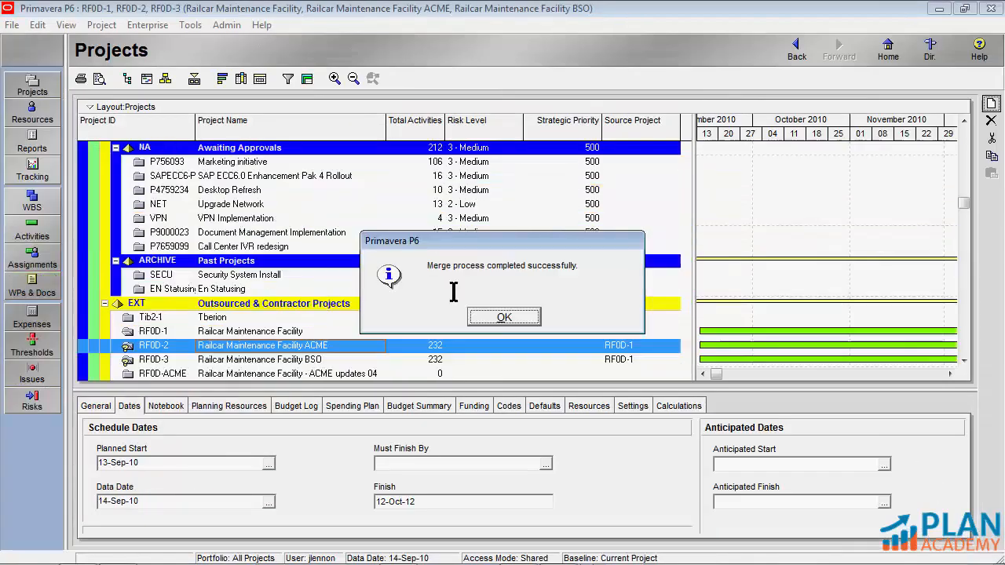
click(505, 318)
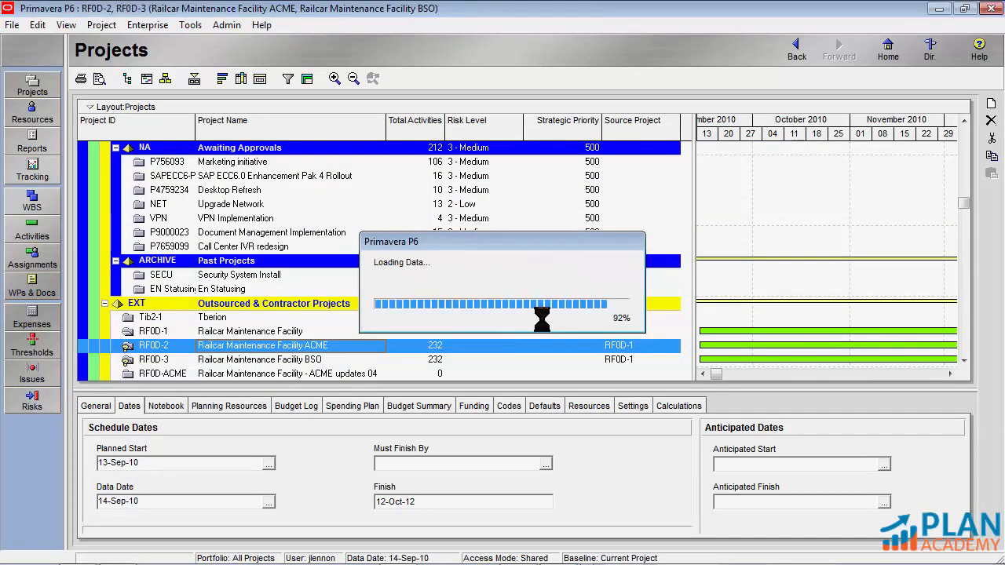
Open the BSO reflection RF0D-3, return to the project list and start merging it into its source project
click(256, 332)
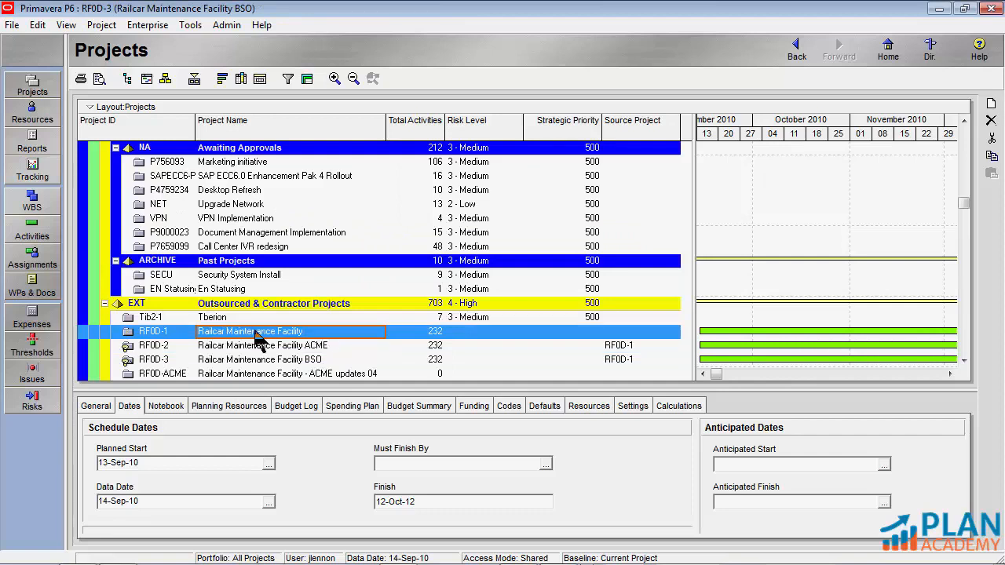
scroll(256, 333, down, 1)
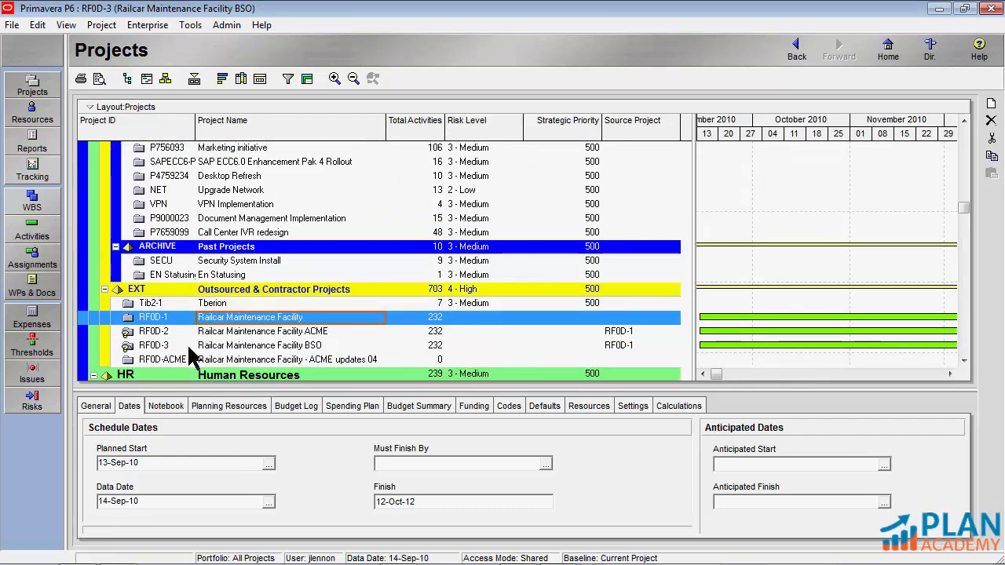
click(229, 345)
right_click(229, 345)
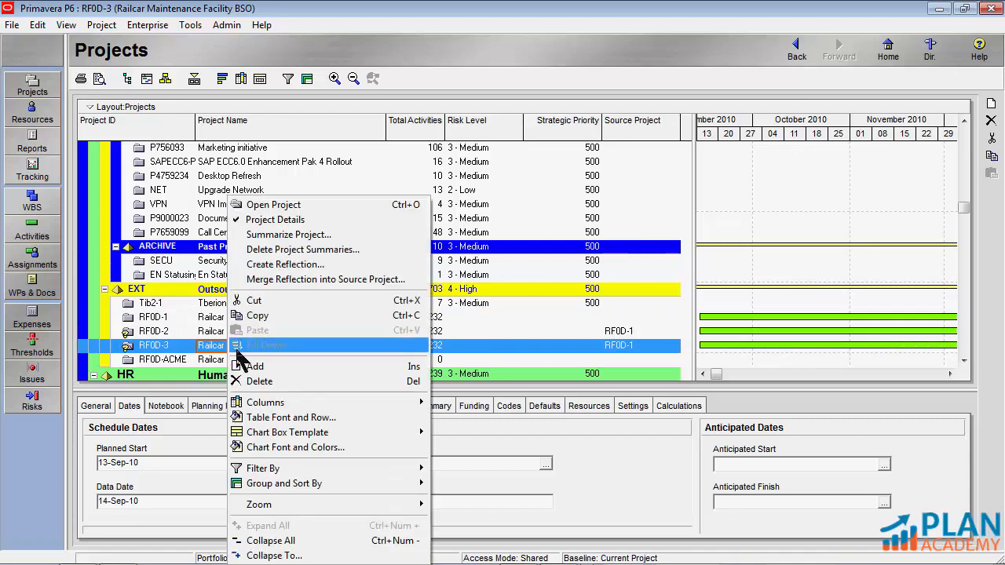
click(287, 207)
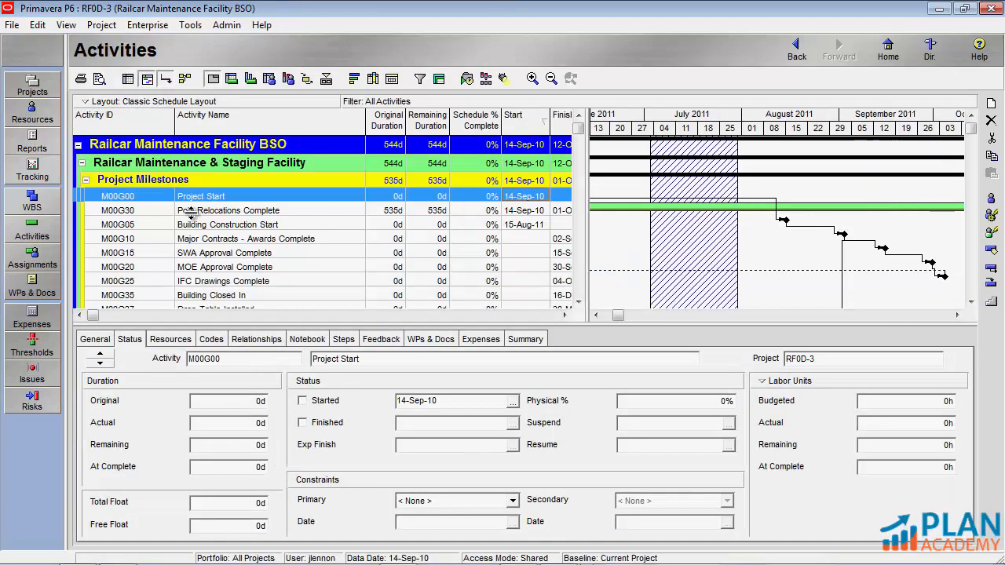
click(33, 85)
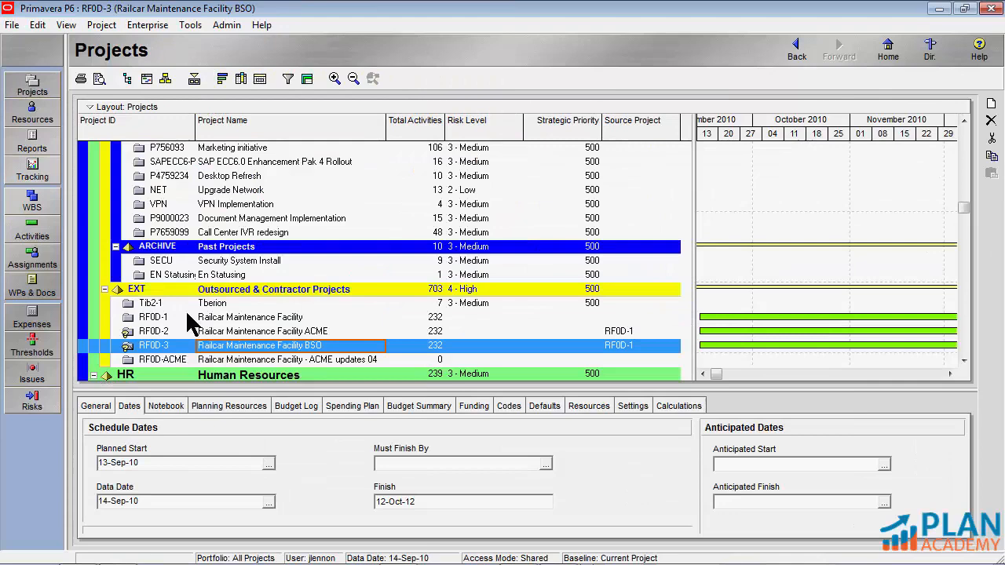
right_click(222, 346)
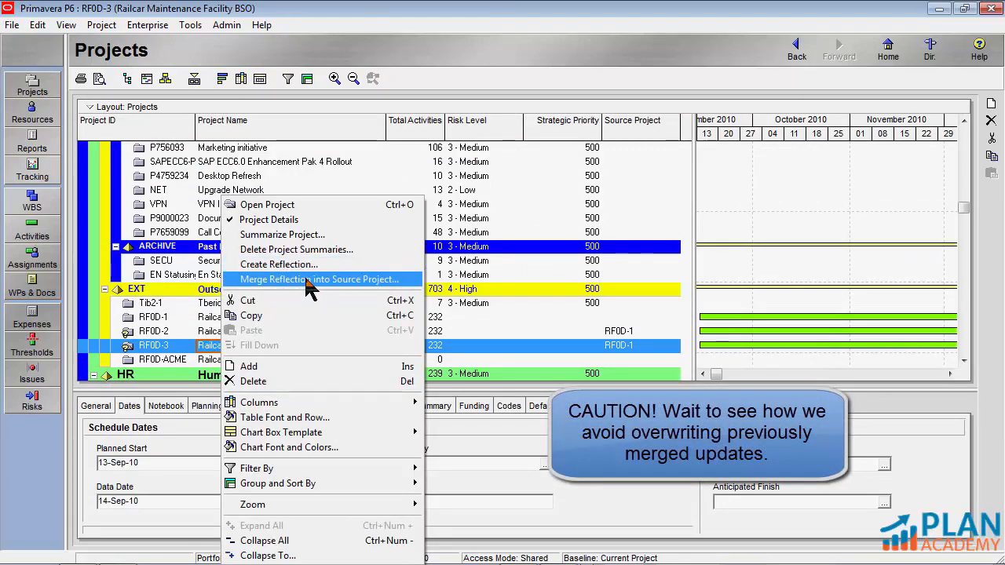
click(311, 279)
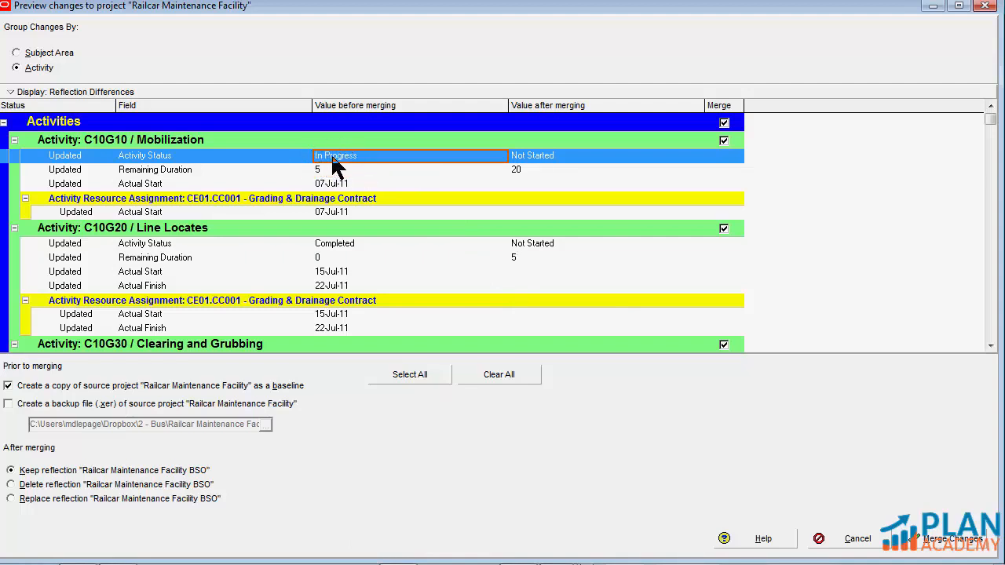
Compare the before and after values of C10G10, C10G20 and C10G30, and examine the remaining activity changes in the BSO merge preview
click(531, 161)
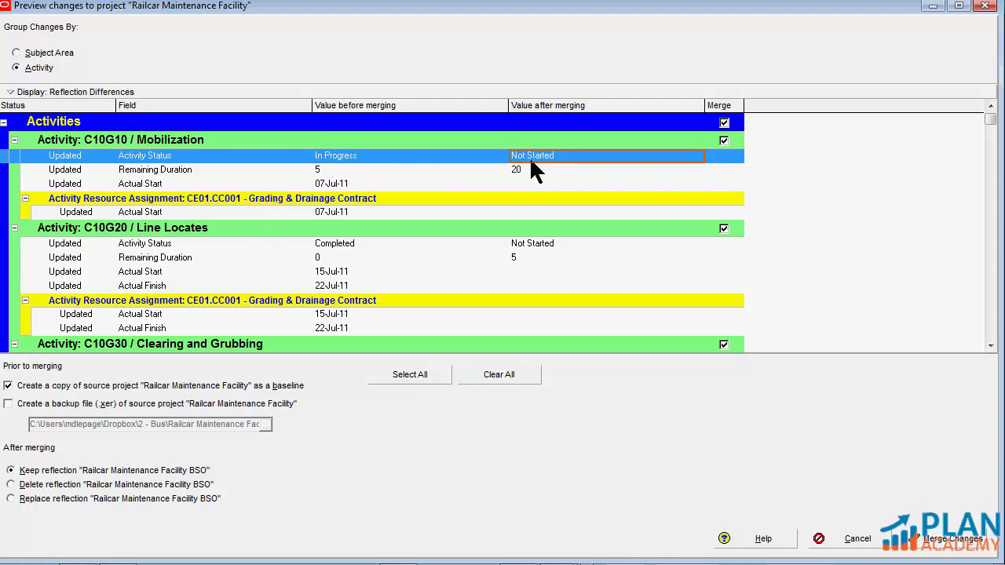
click(339, 242)
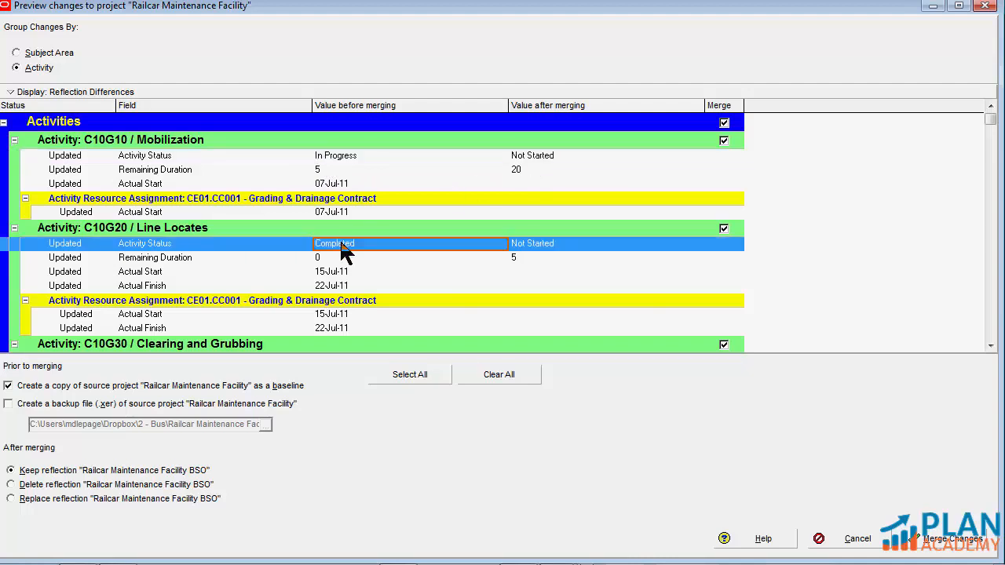
click(534, 244)
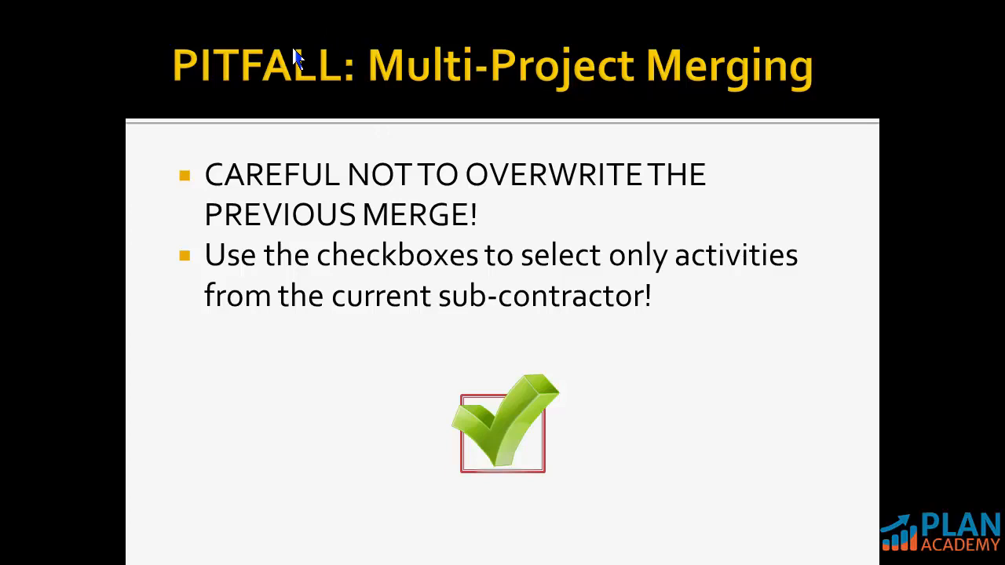
key(alt+Tab)
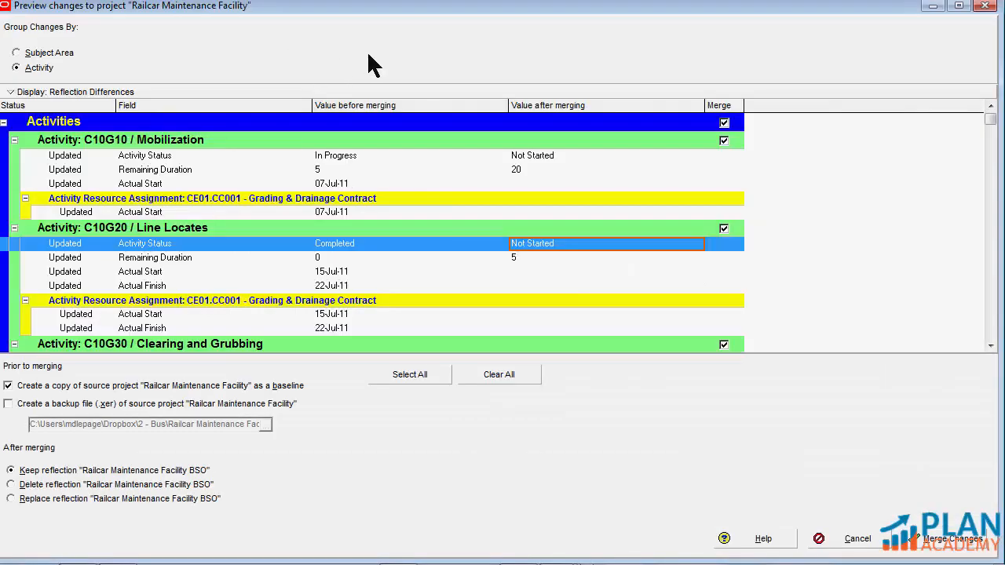
click(330, 156)
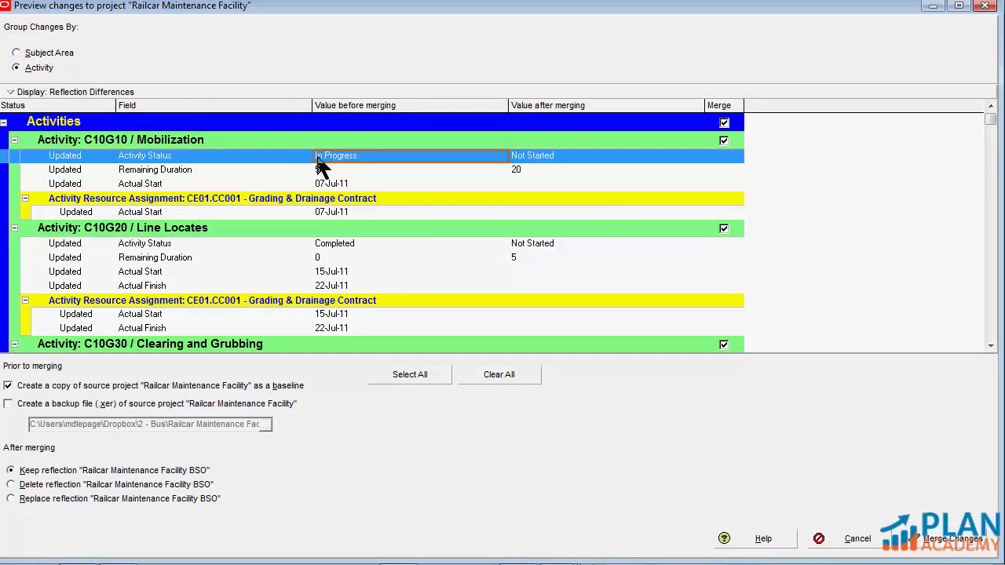
click(339, 245)
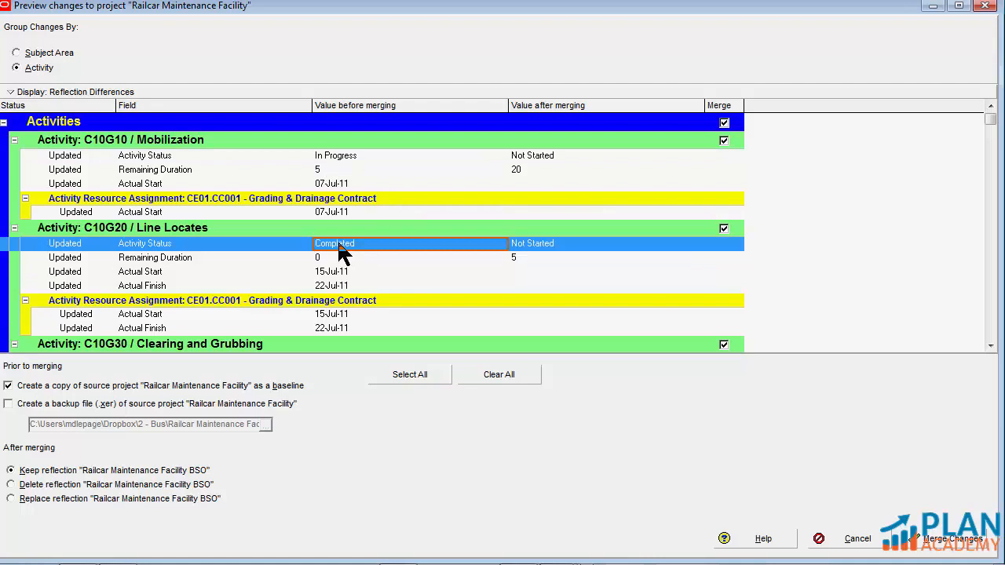
scroll(346, 306, down, 2)
click(340, 311)
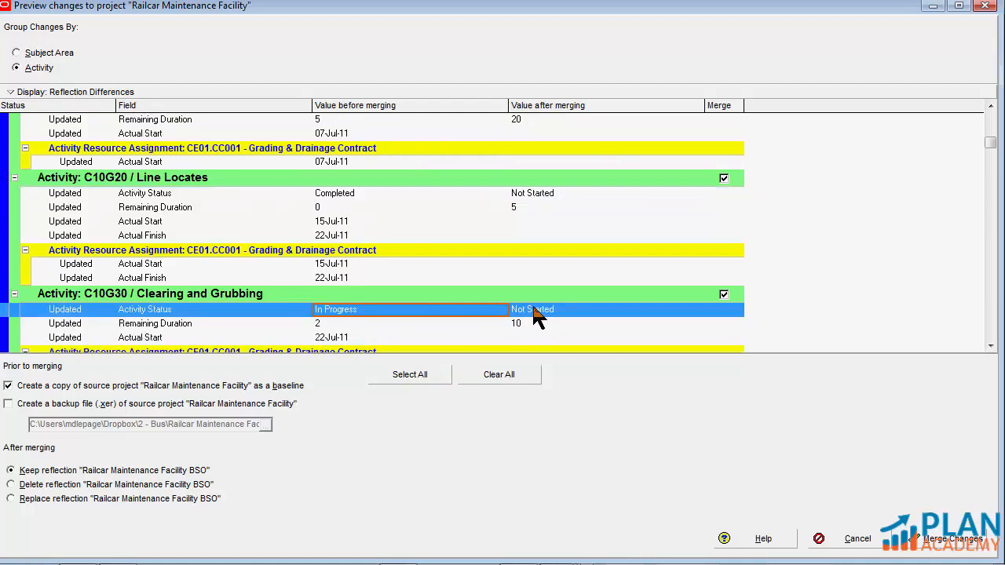
scroll(322, 306, up, 2)
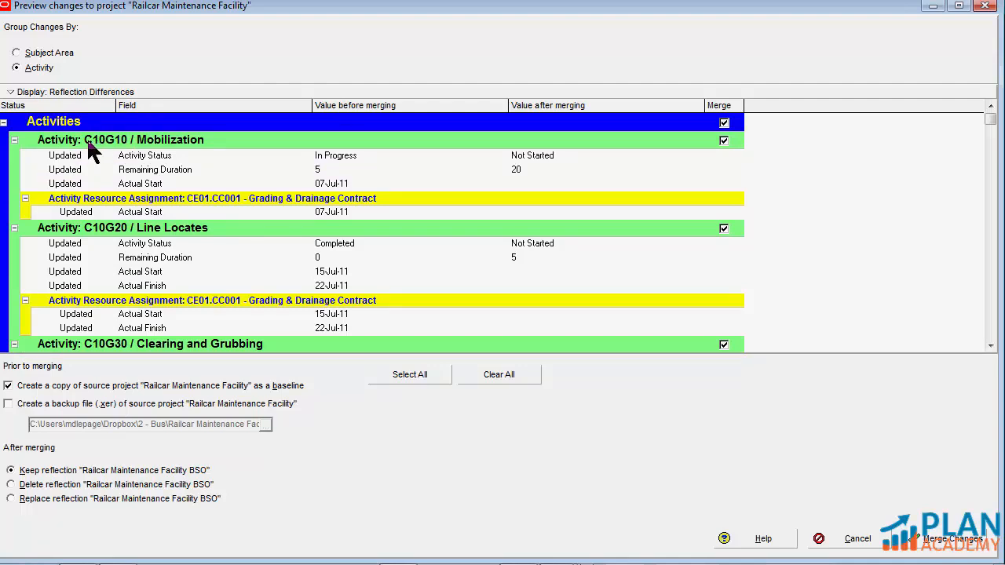
scroll(94, 224, down, 6)
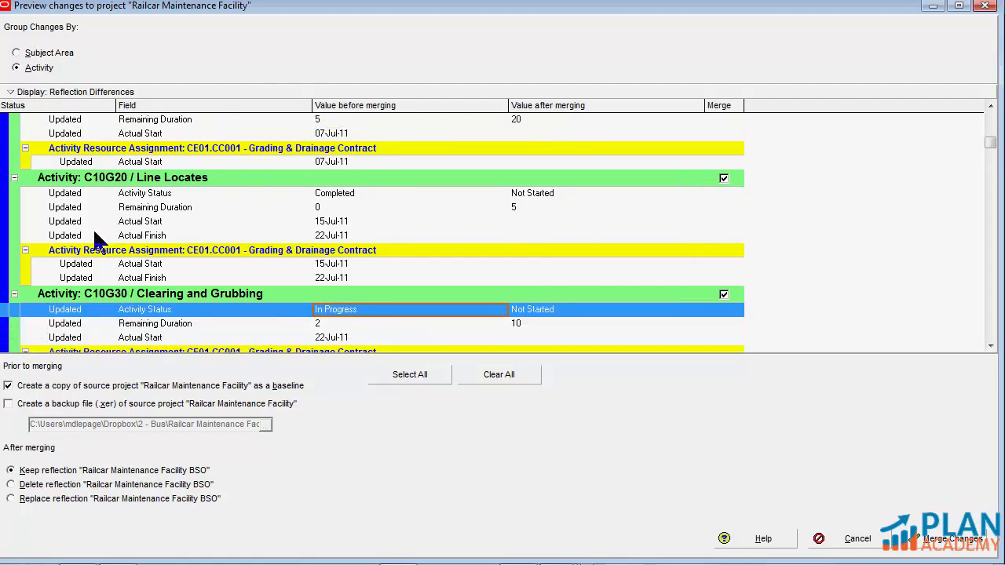
scroll(98, 244, down, 5)
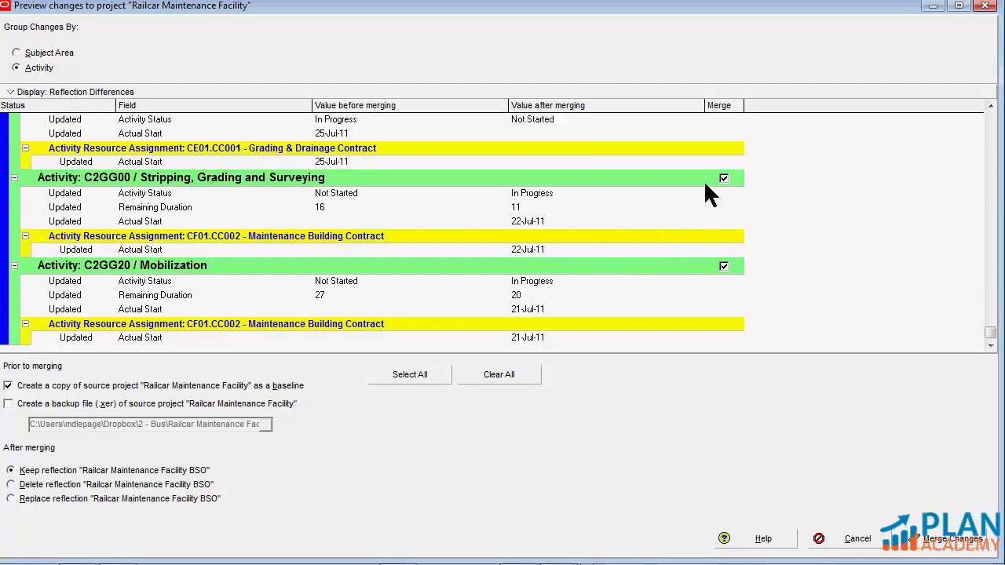
Exclude the changes to activities C10G60, C10G40 and C10G30 from the BSO merge
scroll(725, 270, up, 5)
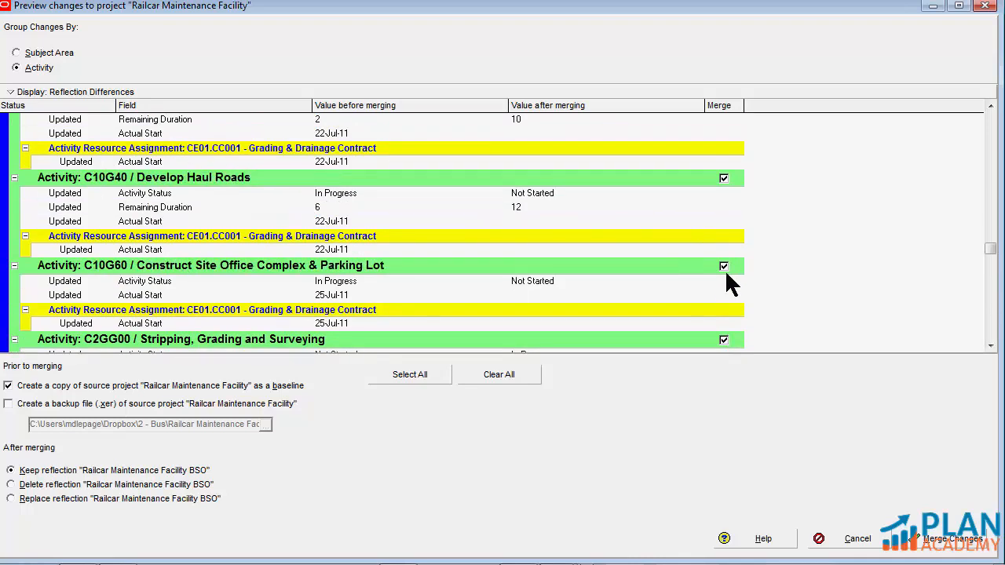
click(725, 270)
click(724, 267)
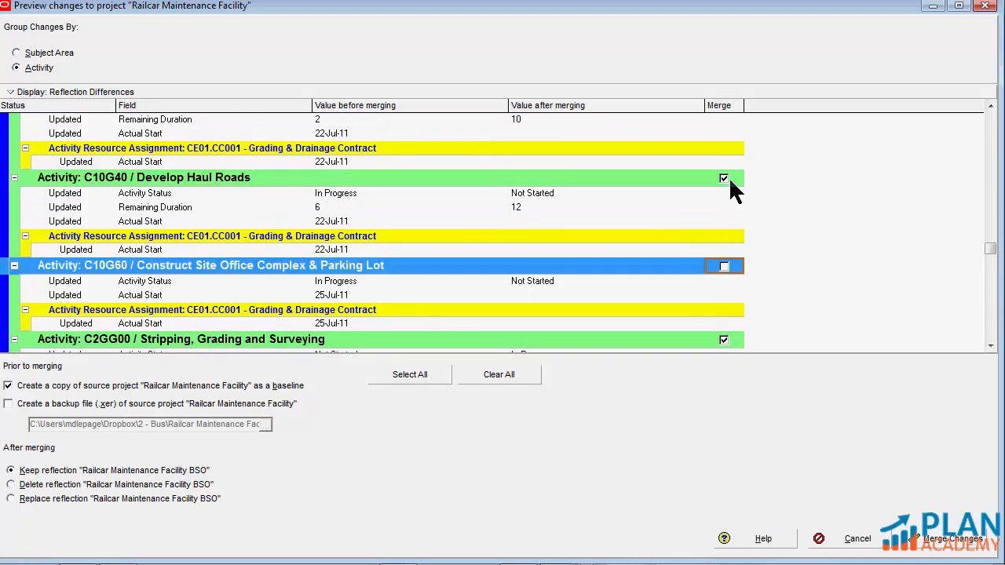
click(723, 179)
click(724, 179)
scroll(725, 181, up, 2)
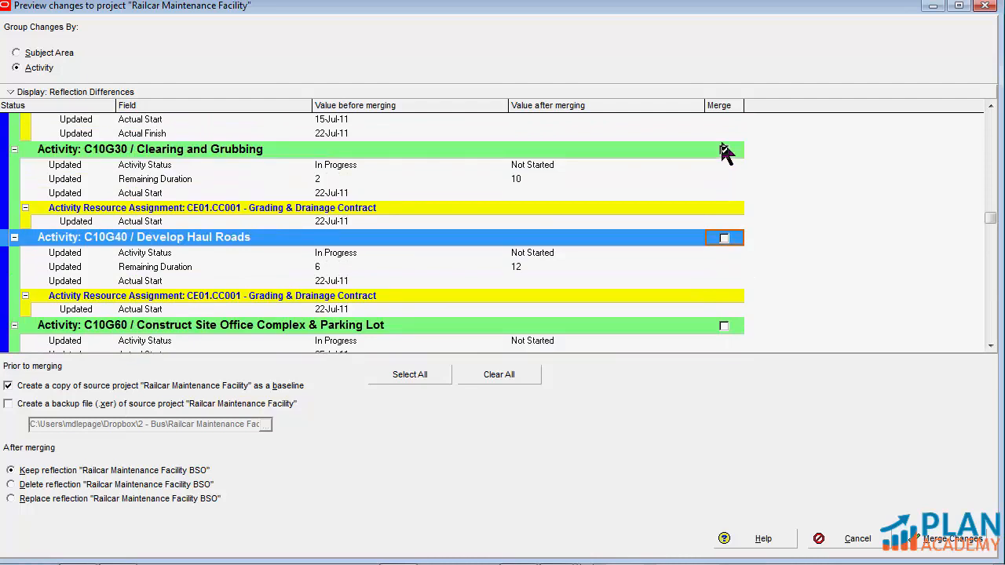
click(724, 150)
click(724, 150)
Exclude the changes to activities C10G20 Line Locates and C10G10 Mobilization from the BSO merge
scroll(725, 157, up, 3)
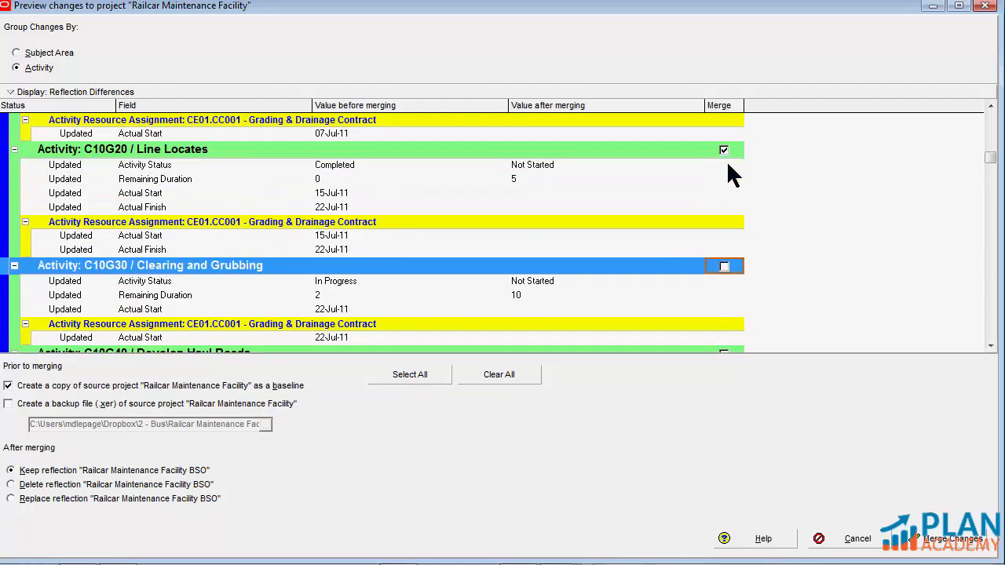
click(724, 150)
click(724, 152)
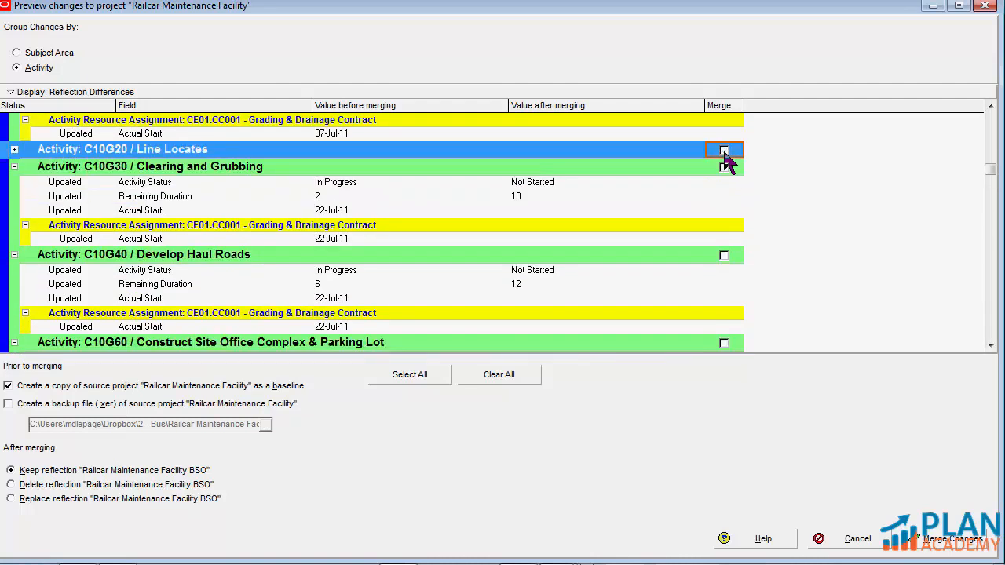
scroll(724, 157, up, 5)
click(724, 140)
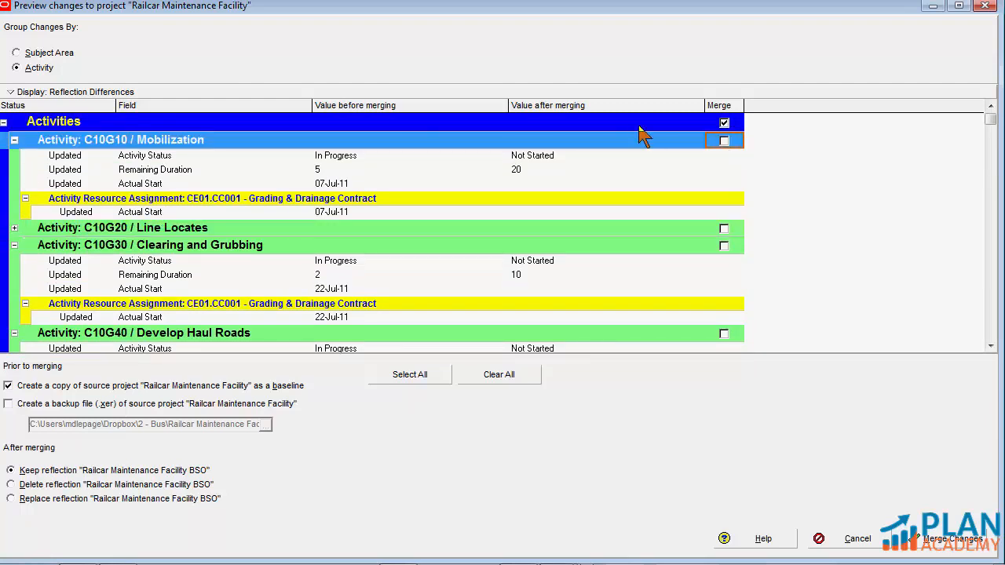
Collapse the change details of the excluded activities C10G30, C10G40, C10G10 and C10G60 in the merge preview
click(14, 246)
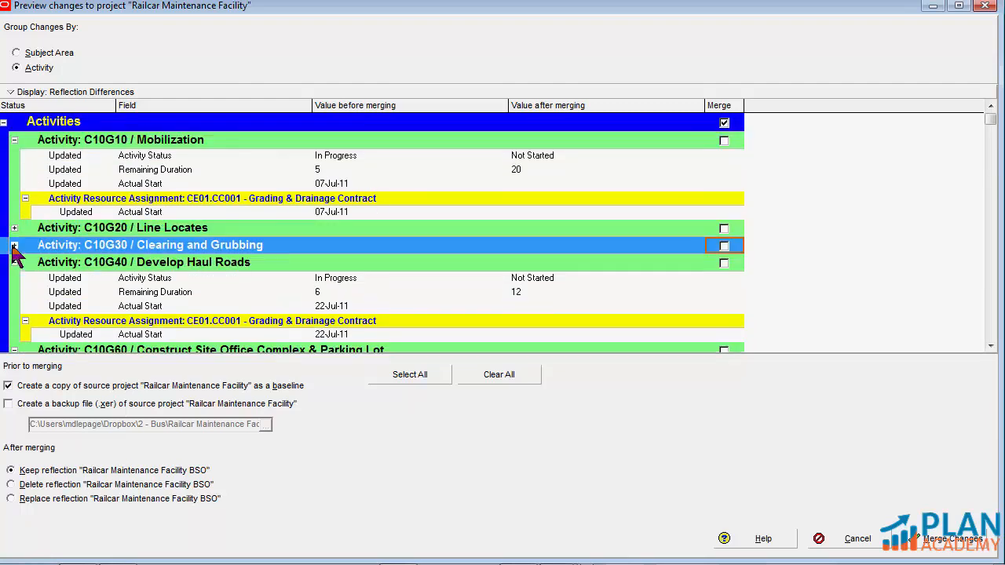
click(14, 262)
click(14, 139)
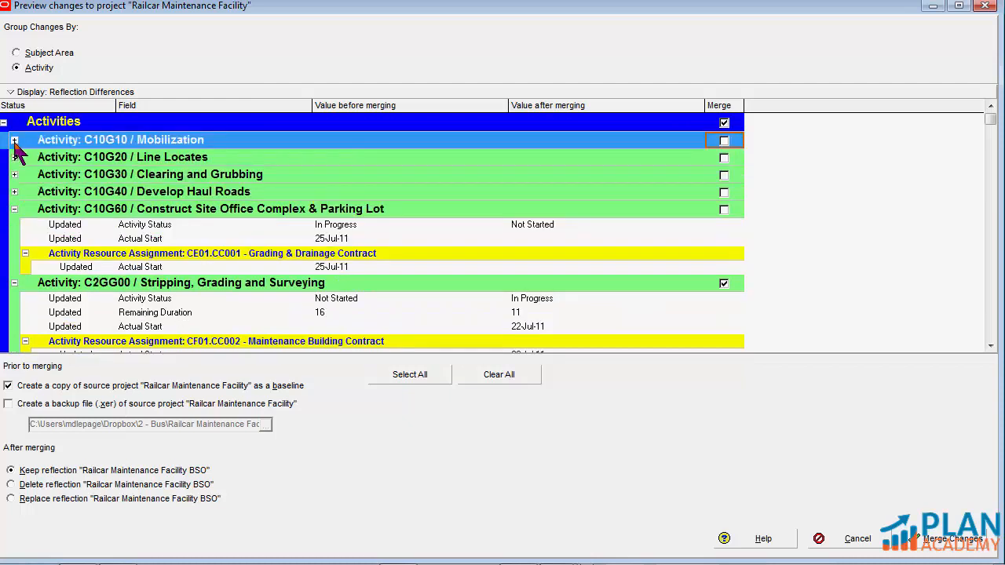
click(14, 208)
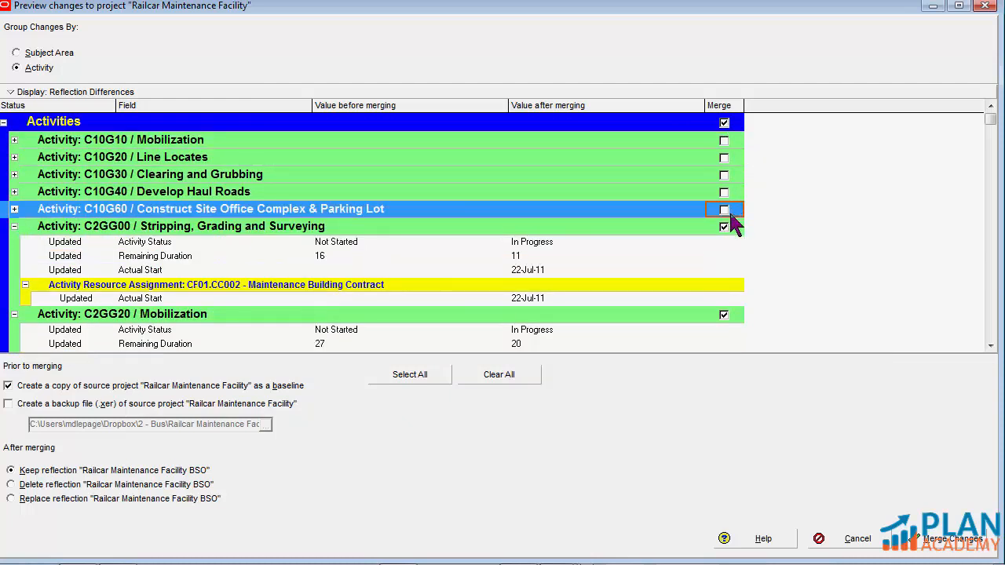
Merge the remaining BSO changes for C2GG00 and C2GG20, and open the source project Railcar Maintenance Facility
scroll(742, 270, down, 1)
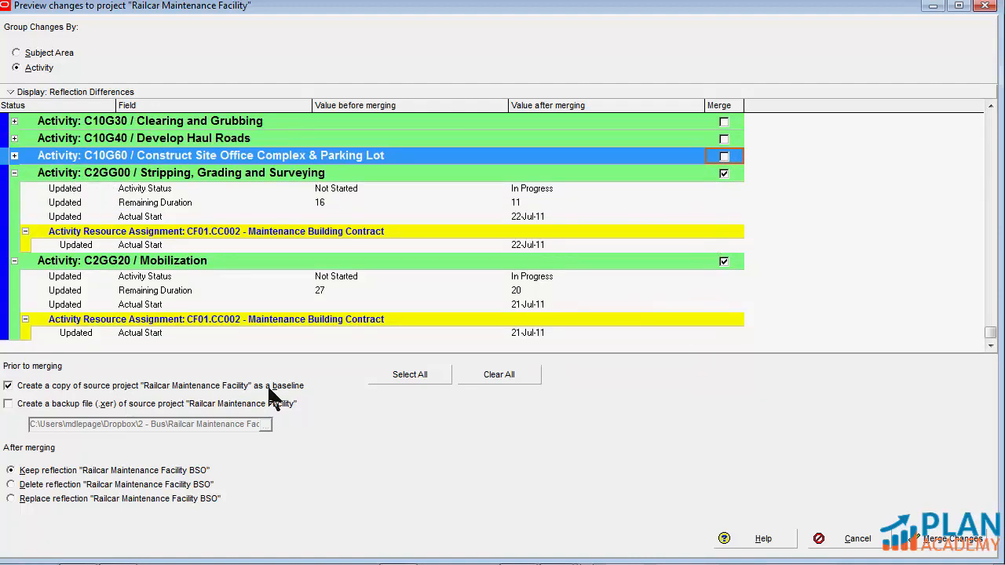
click(950, 540)
right_click(155, 325)
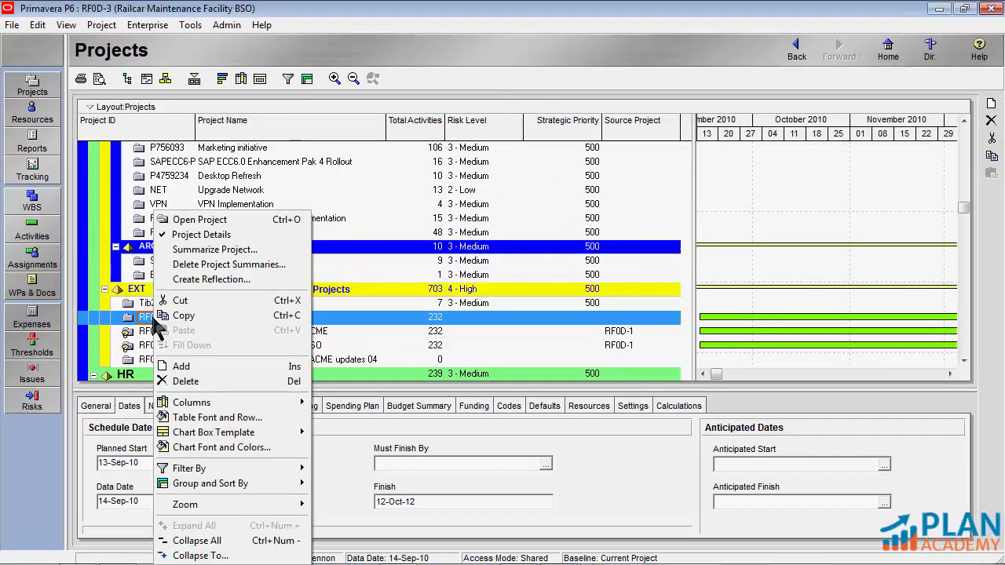
click(216, 224)
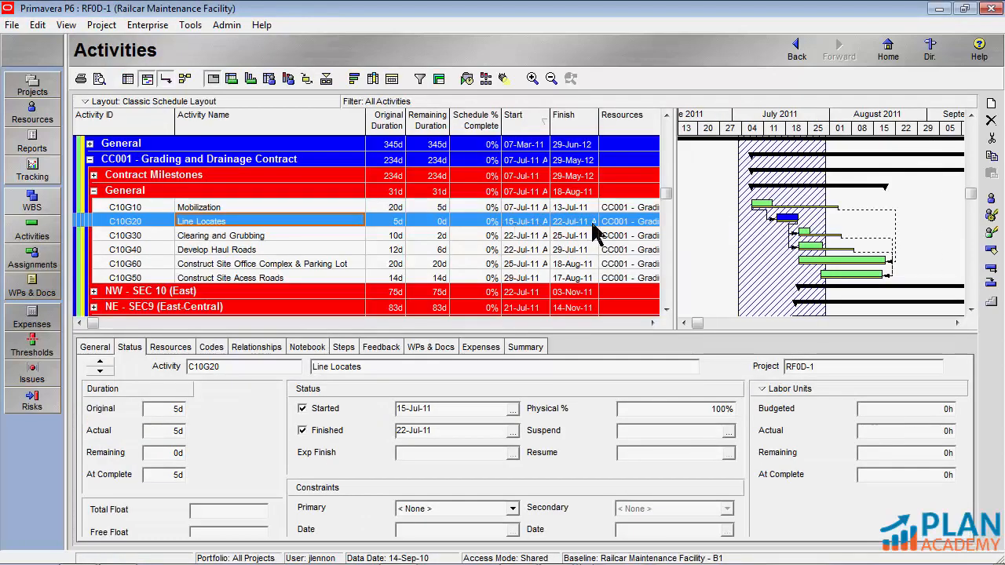
Examine the start dates of C10G30 and C10G40 and C10G40's durations and physical percent complete, widening the activity table
click(522, 236)
click(522, 249)
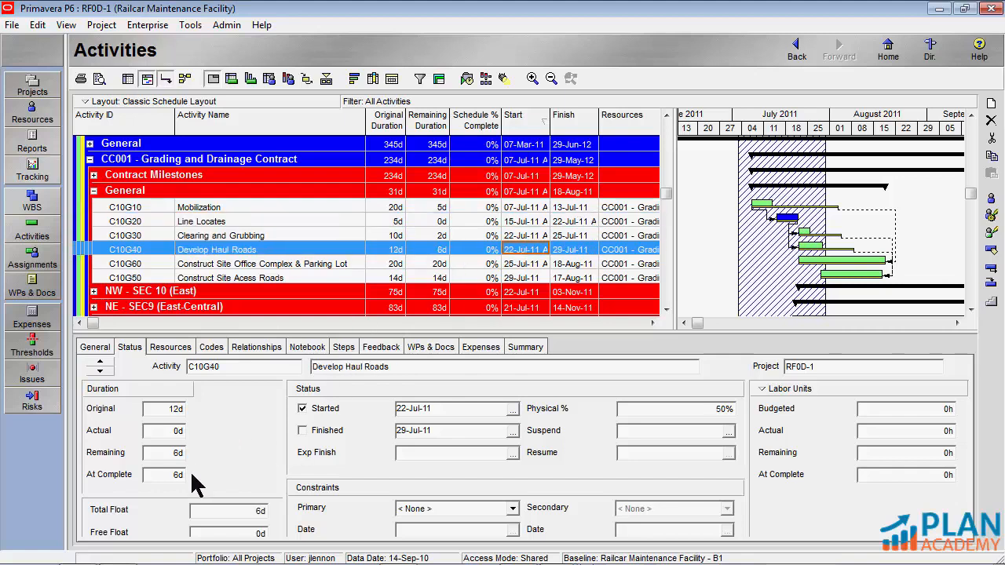
click(155, 453)
click(152, 411)
drag(675, 273, 715, 274)
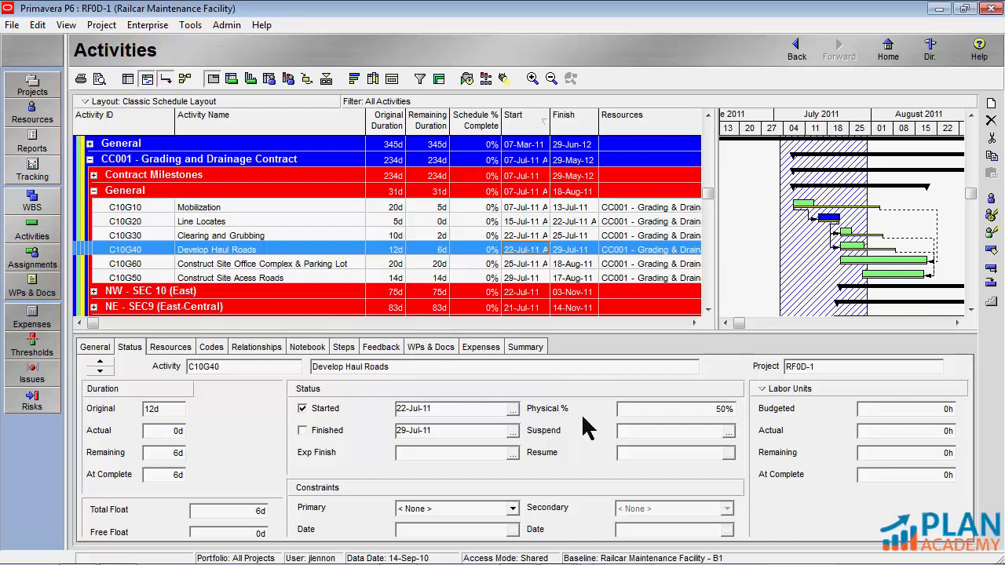
click(633, 408)
Check the finish dates and physical percent complete of the General activities in the CC001 Grading and Drainage Contract
click(575, 222)
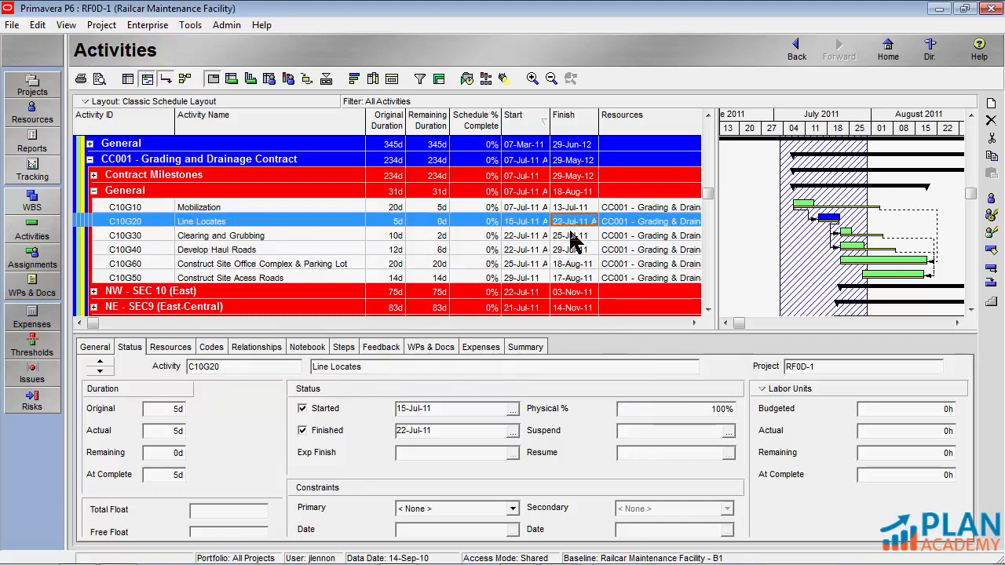
click(573, 235)
click(658, 409)
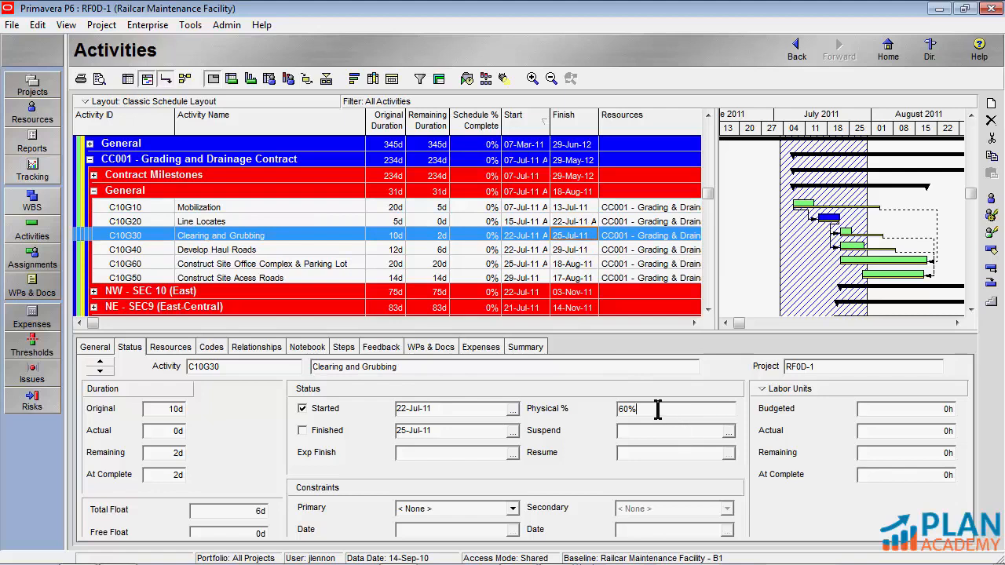
click(572, 249)
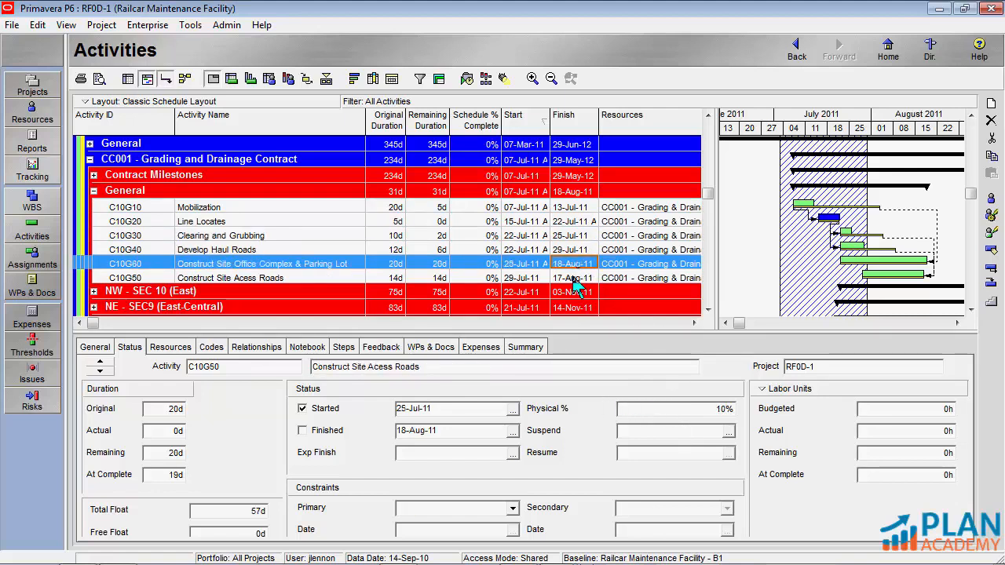
click(575, 278)
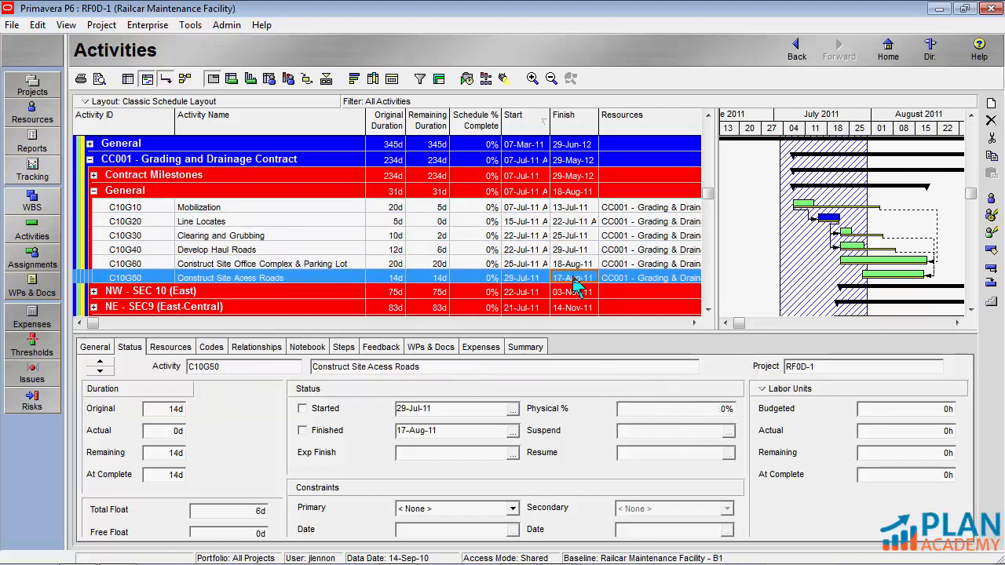
click(569, 208)
Check the merged dates, remaining durations and physical percent complete of C2GG20 and C2GG00 in the CC002 Maintenance Building Contract
scroll(571, 227, down, 5)
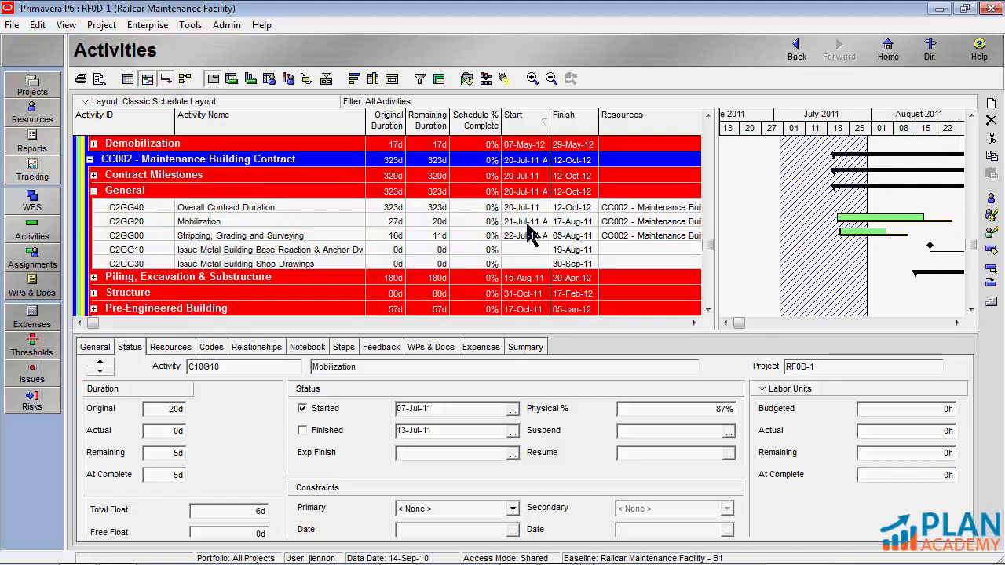
click(525, 220)
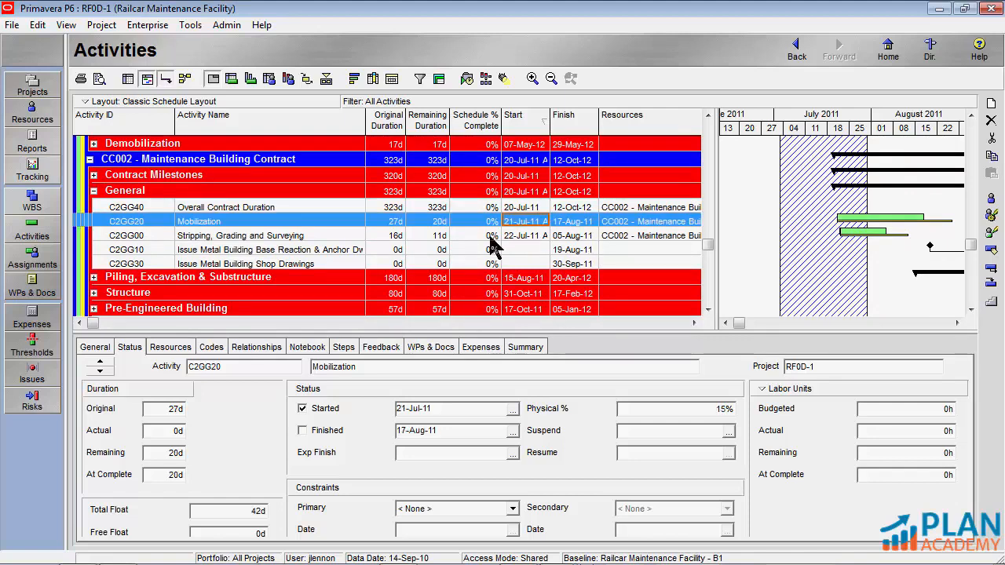
click(514, 235)
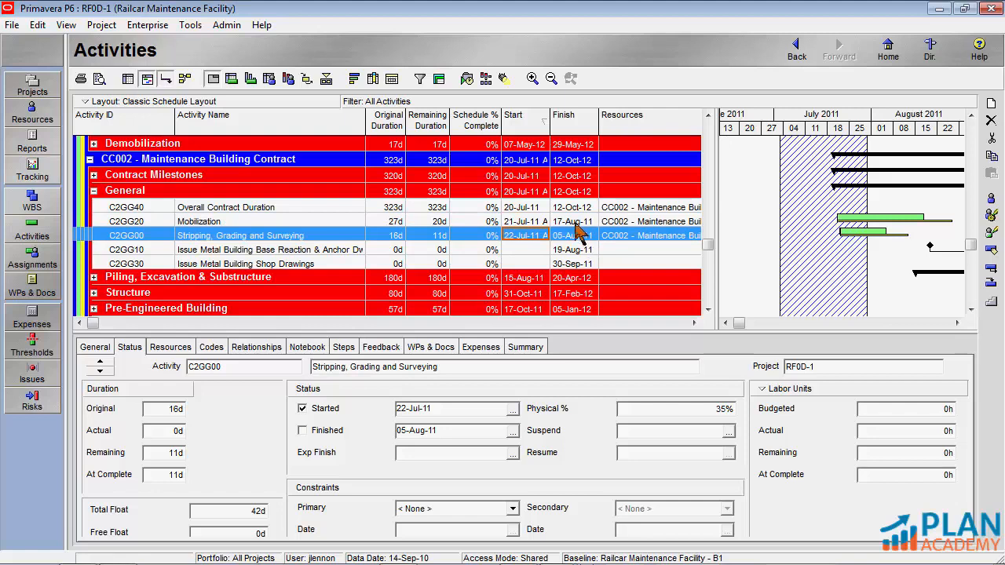
click(574, 222)
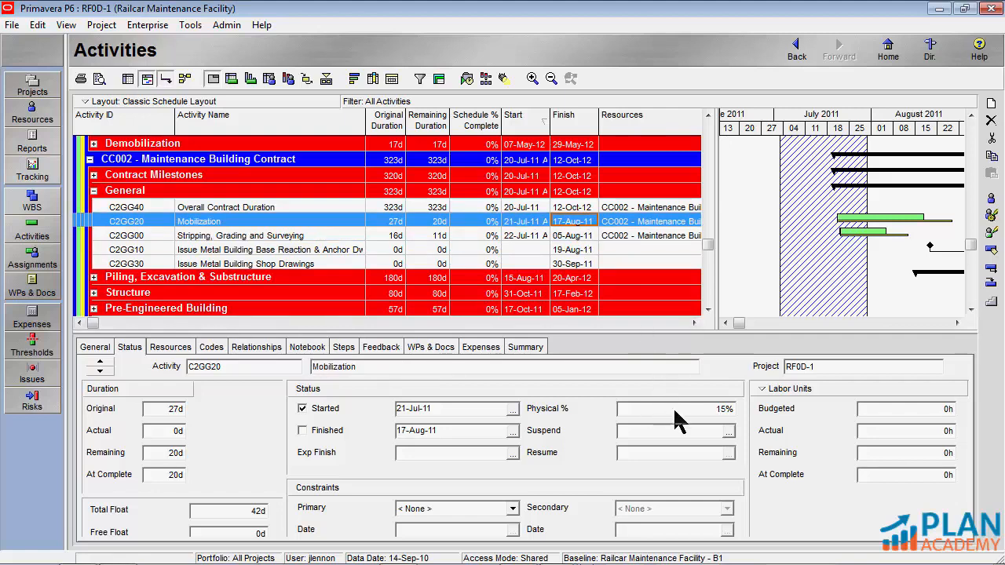
click(679, 410)
click(562, 235)
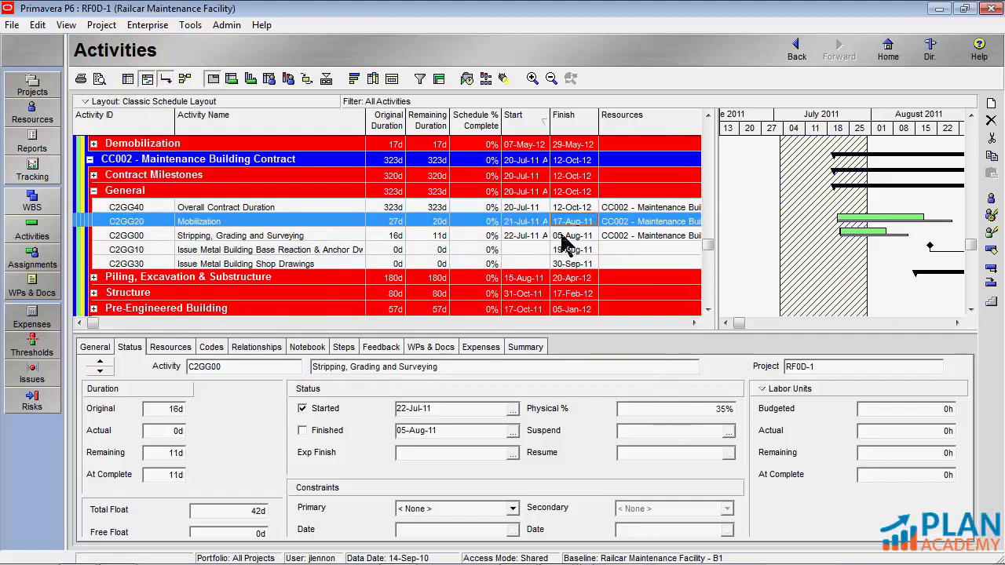
scroll(514, 255, up, 1)
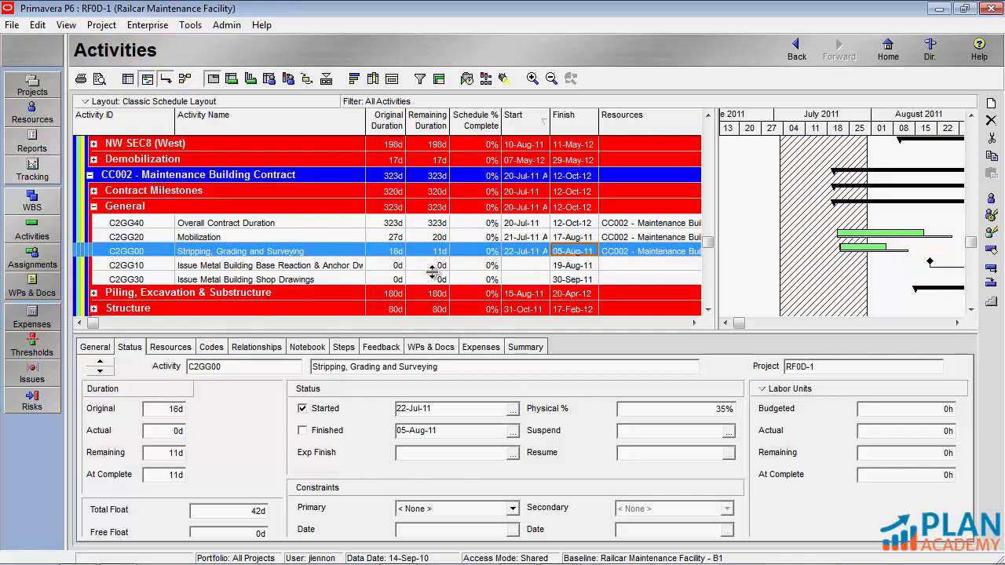
click(341, 239)
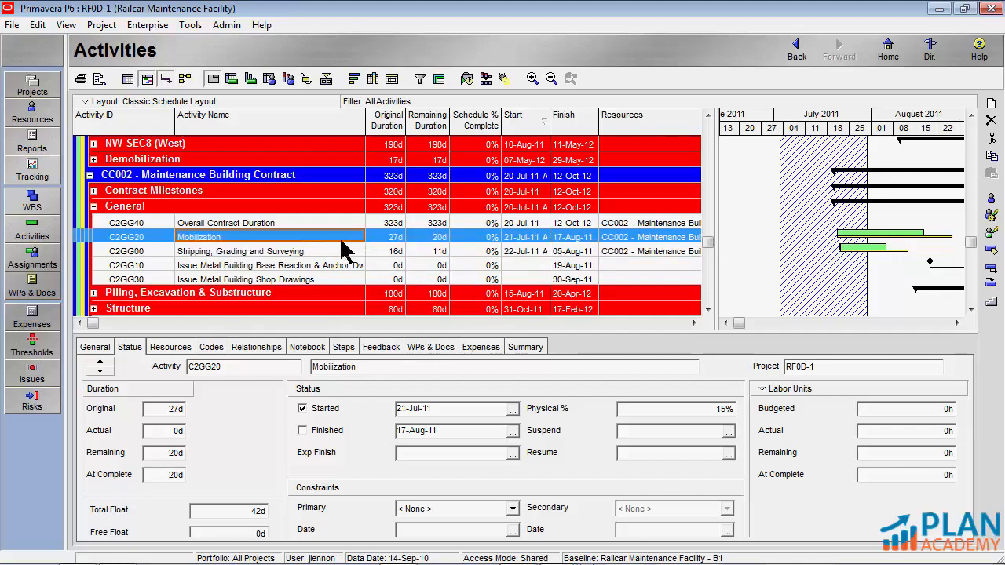
click(340, 251)
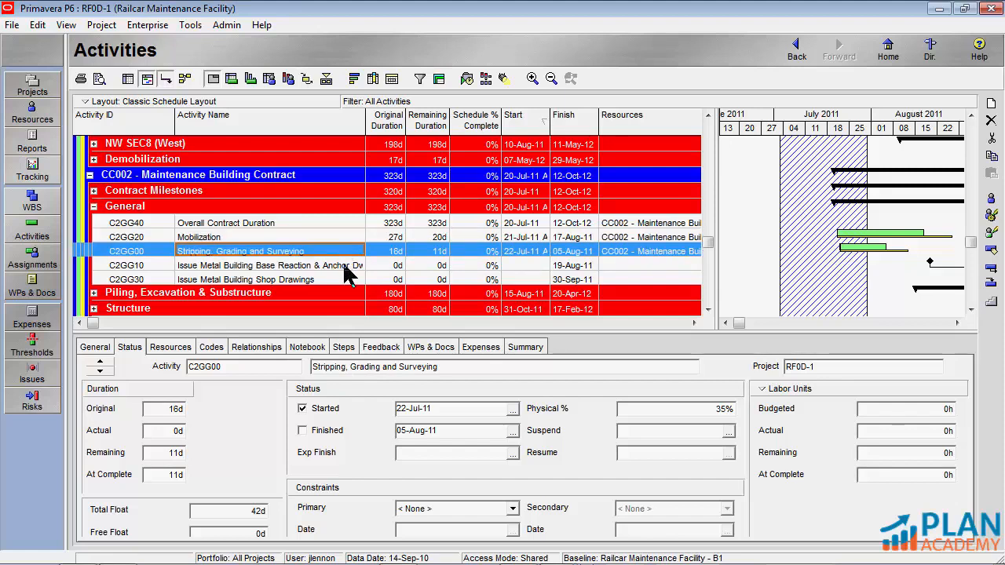